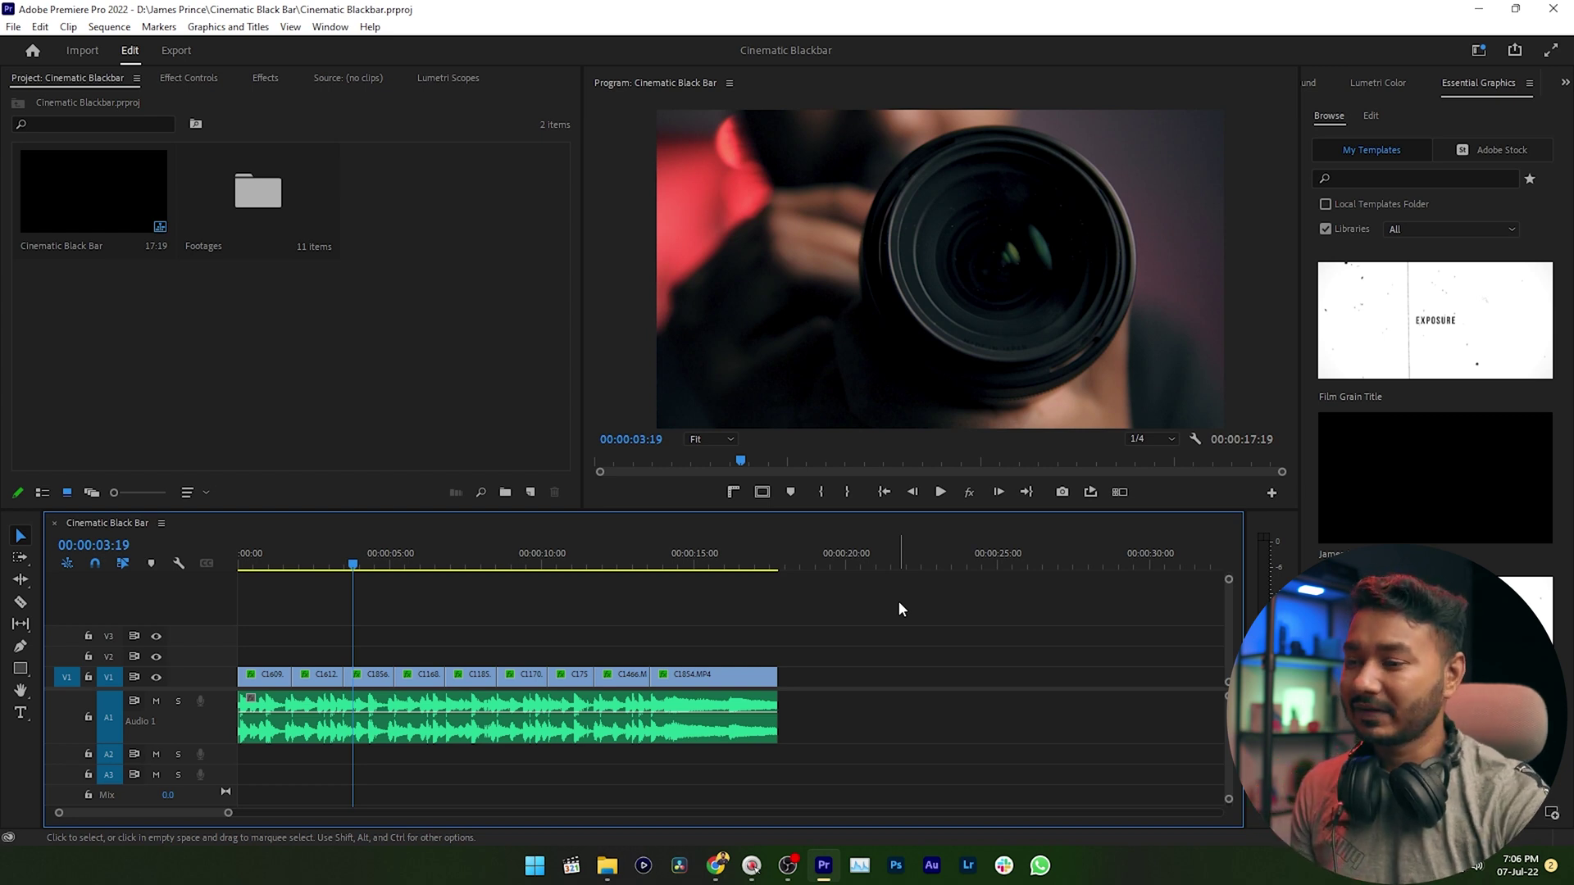
Select and deselect the music clip on A1, then play the sequence to preview the footage.
left_click(576, 735)
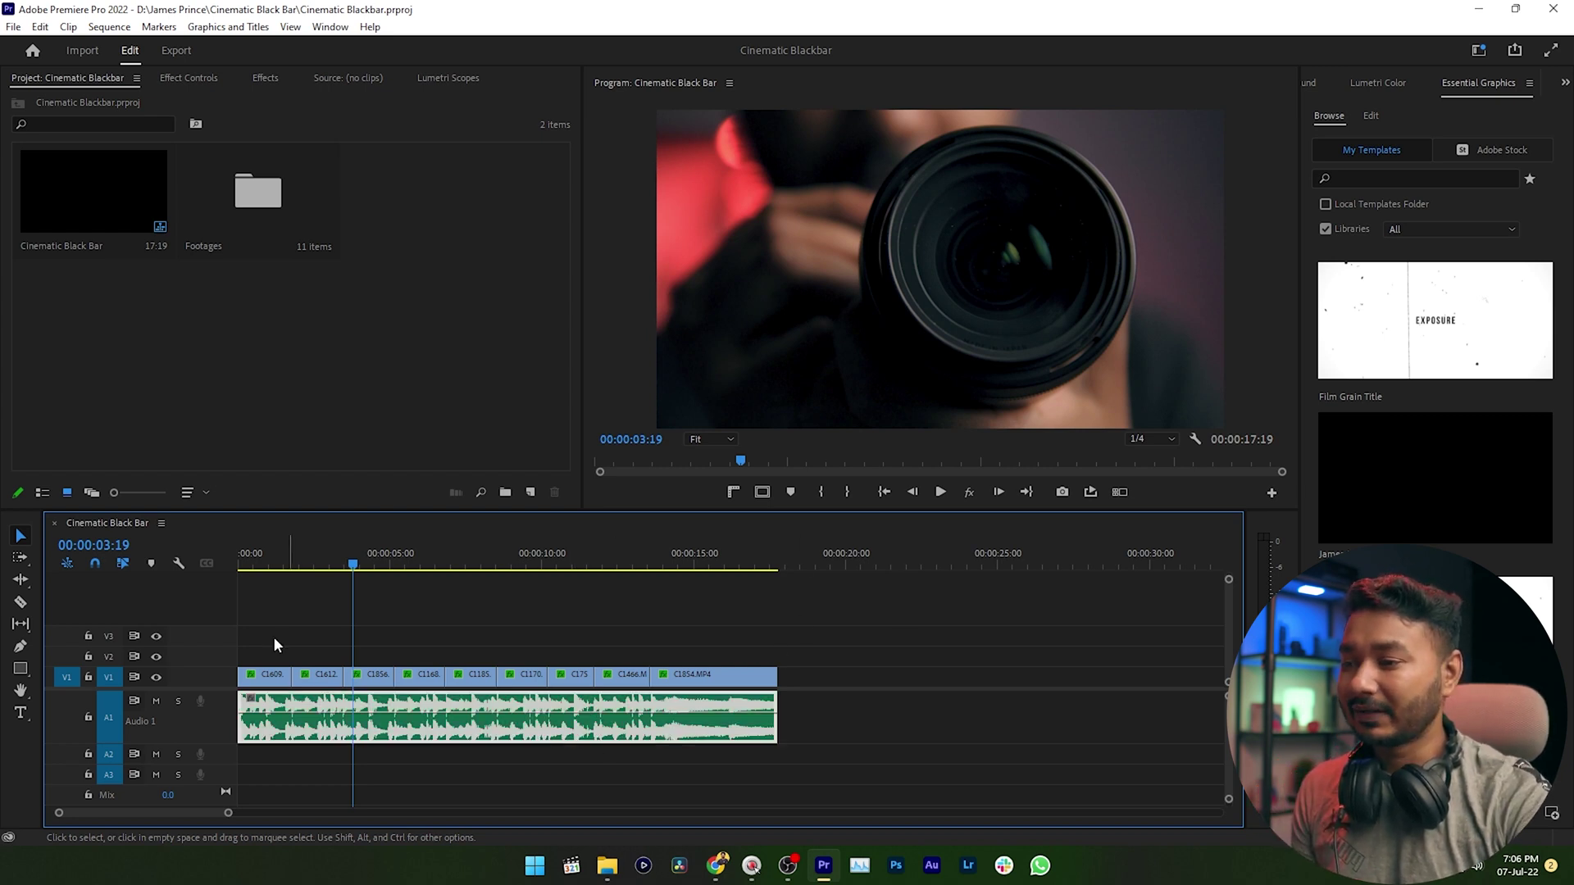
left_click(253, 635)
left_click_drag(419, 663, 877, 662)
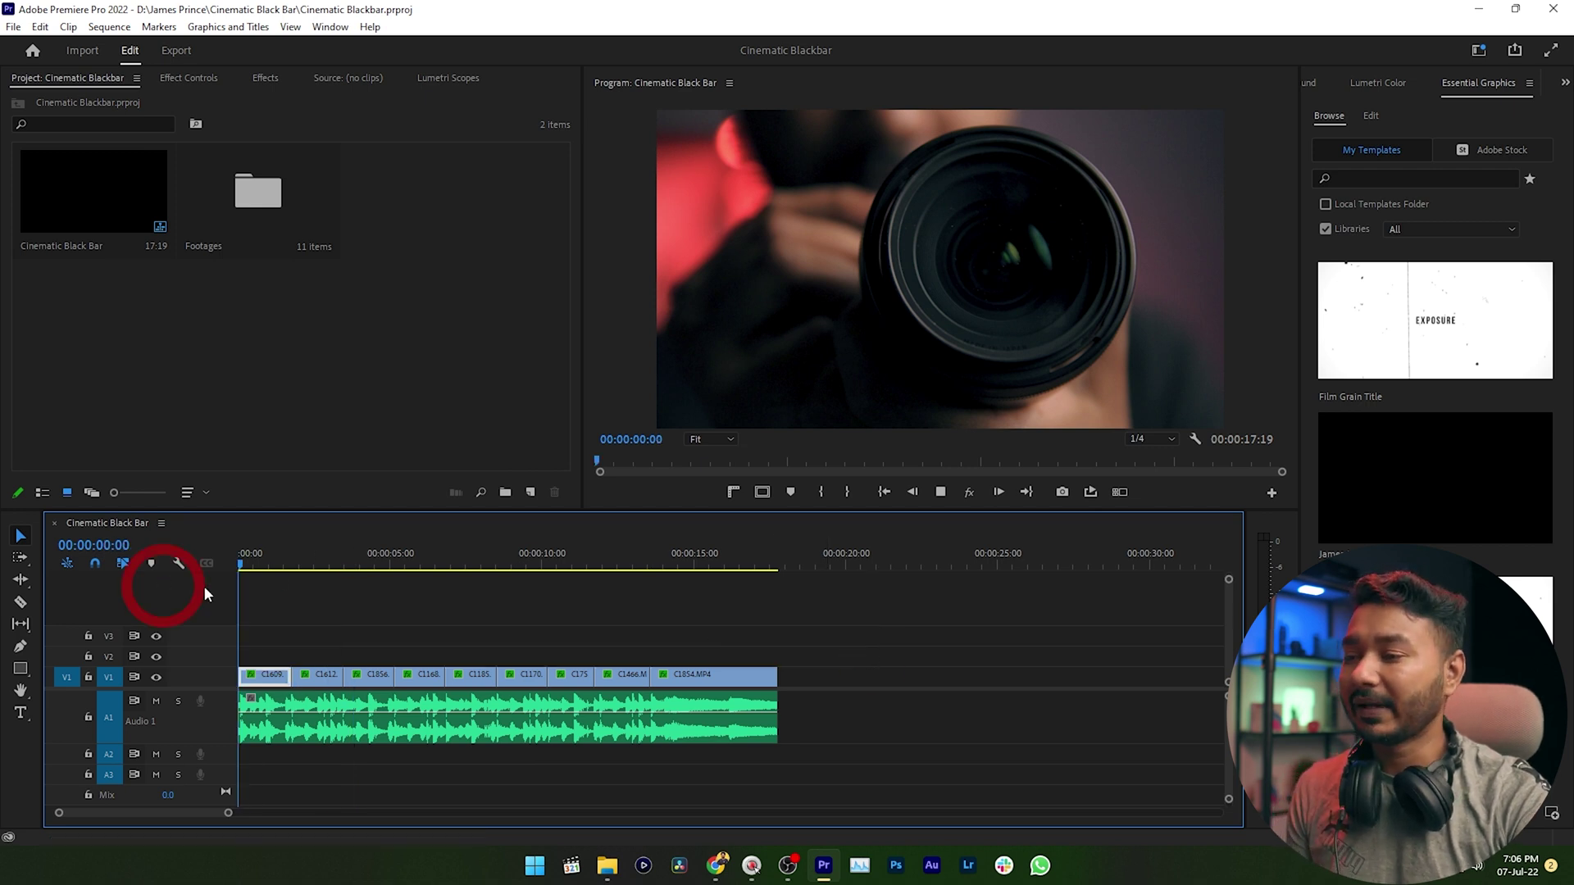
key("space")
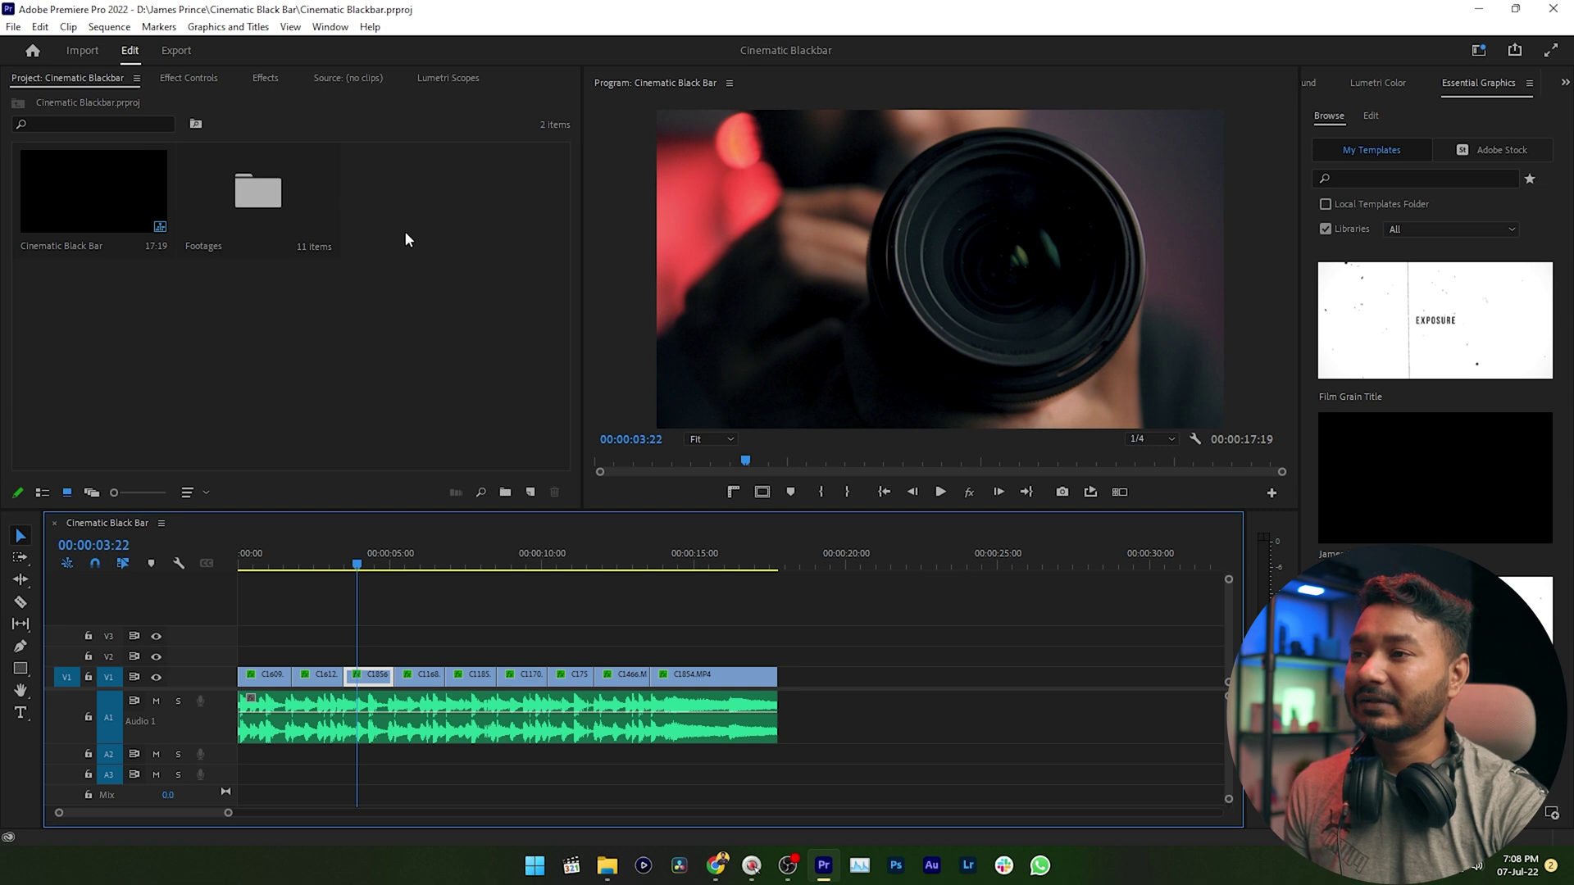
Create a new 3840×2160 Adjustment Layer in the project bin with its default settings.
left_click(48, 73)
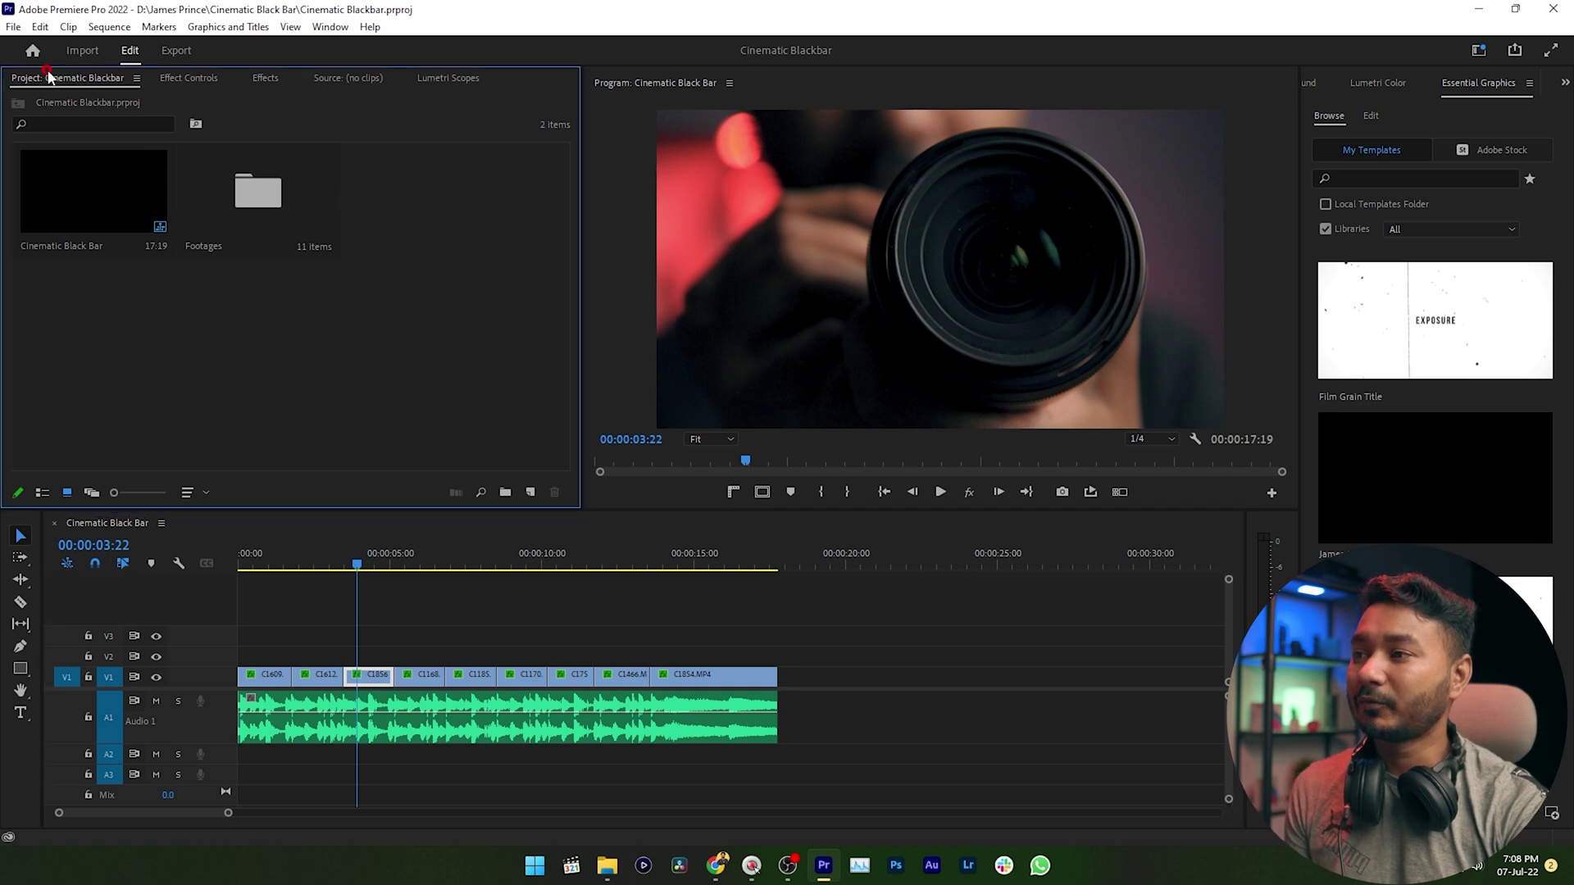
right_click(374, 298)
mouse_move(475, 371)
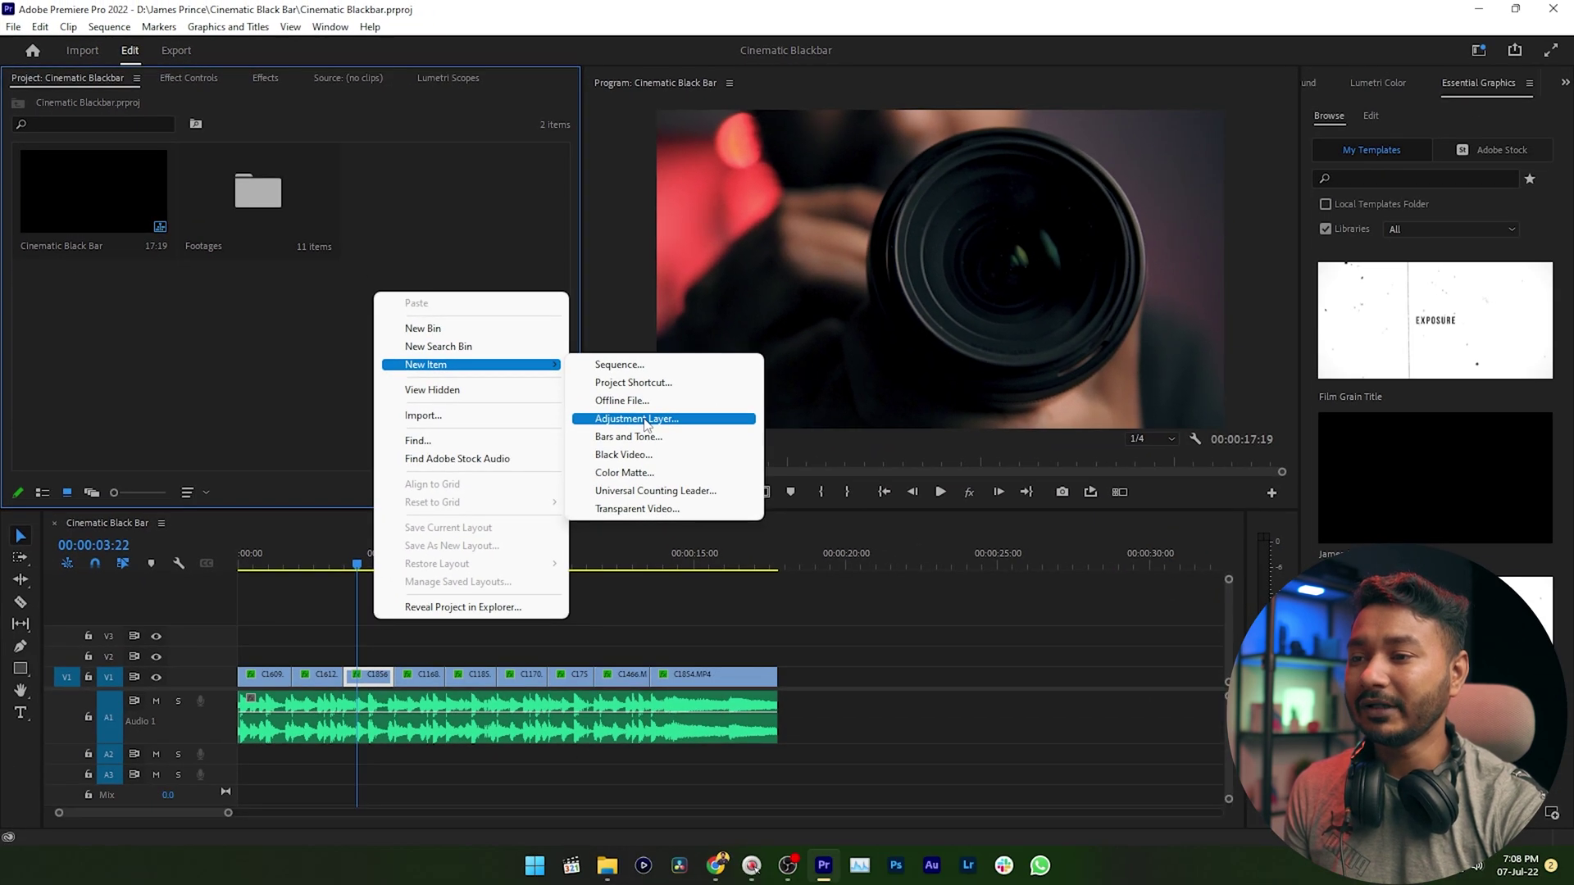
left_click(959, 599)
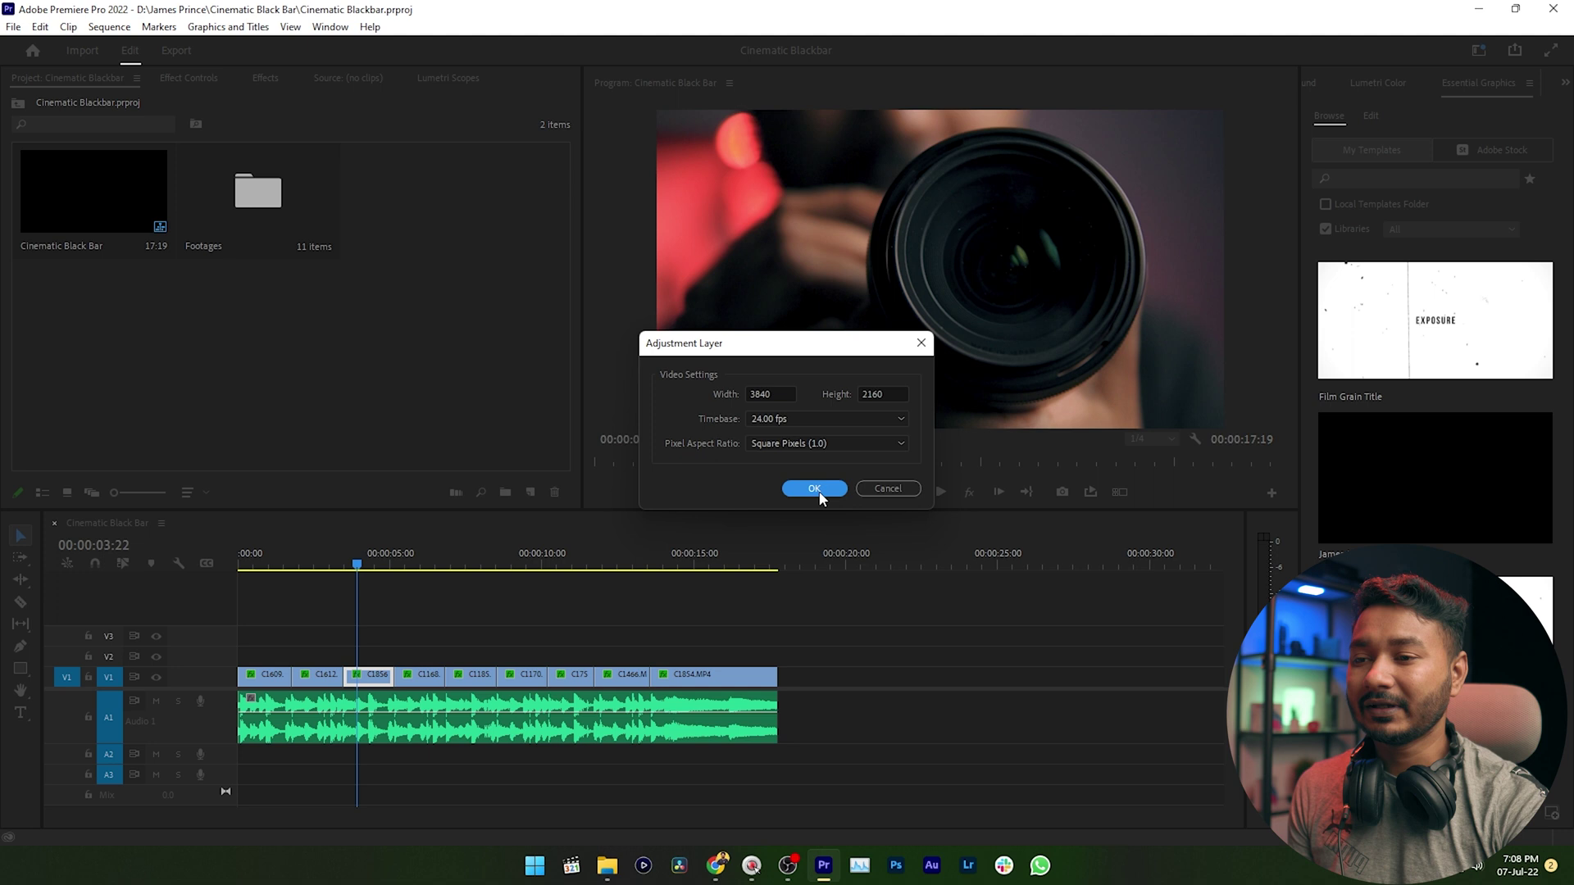
left_click(816, 490)
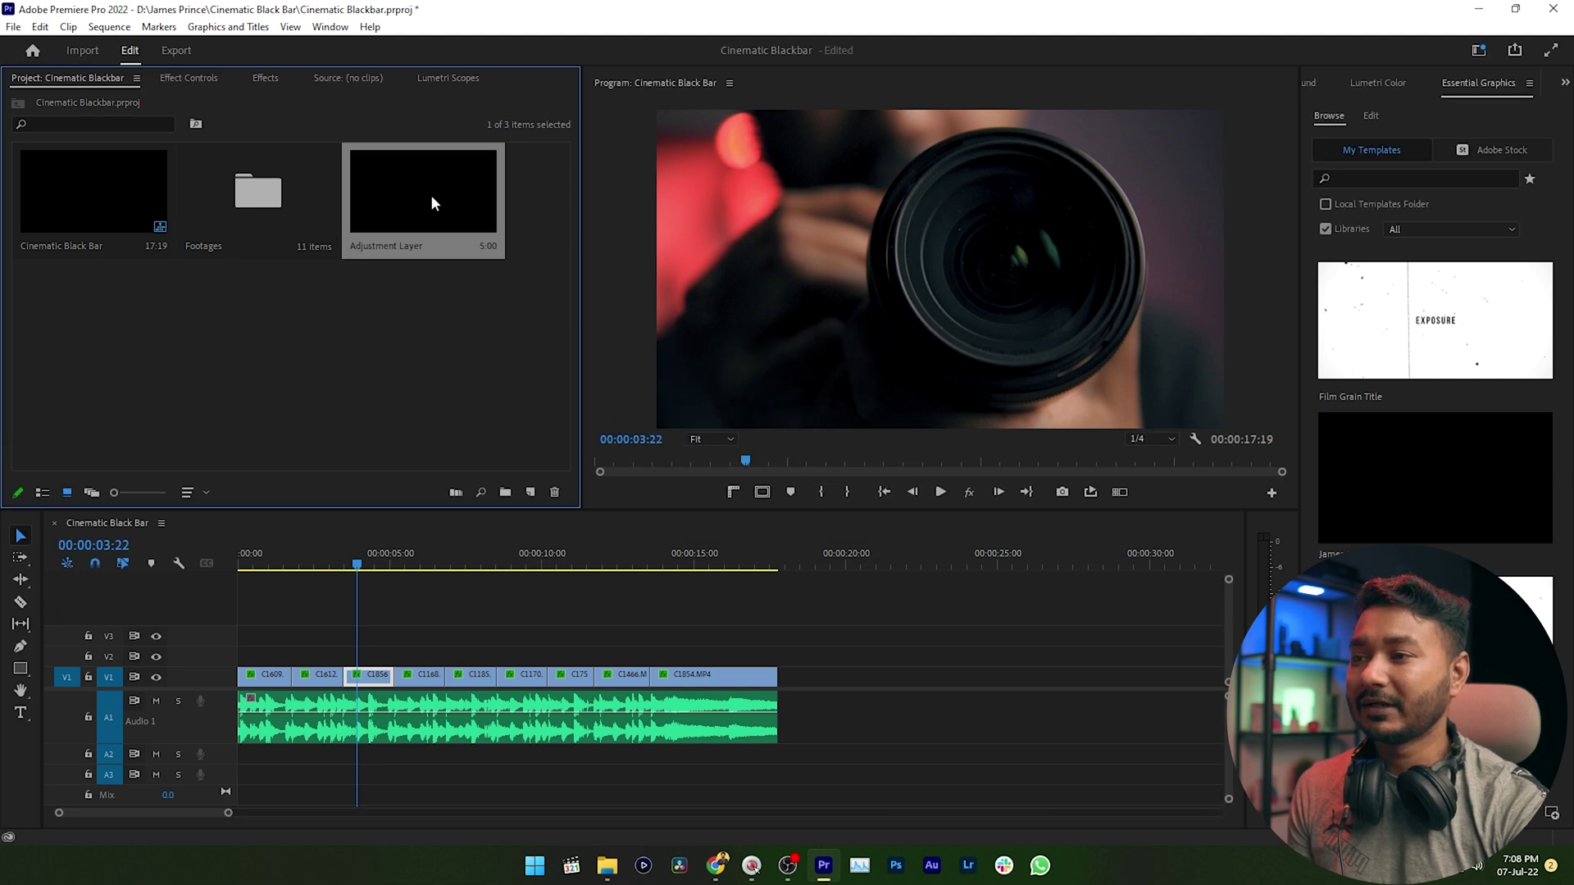
Place the adjustment layer on V2 at the start and extend it to the sequence end.
left_click_drag(430, 185, 404, 281)
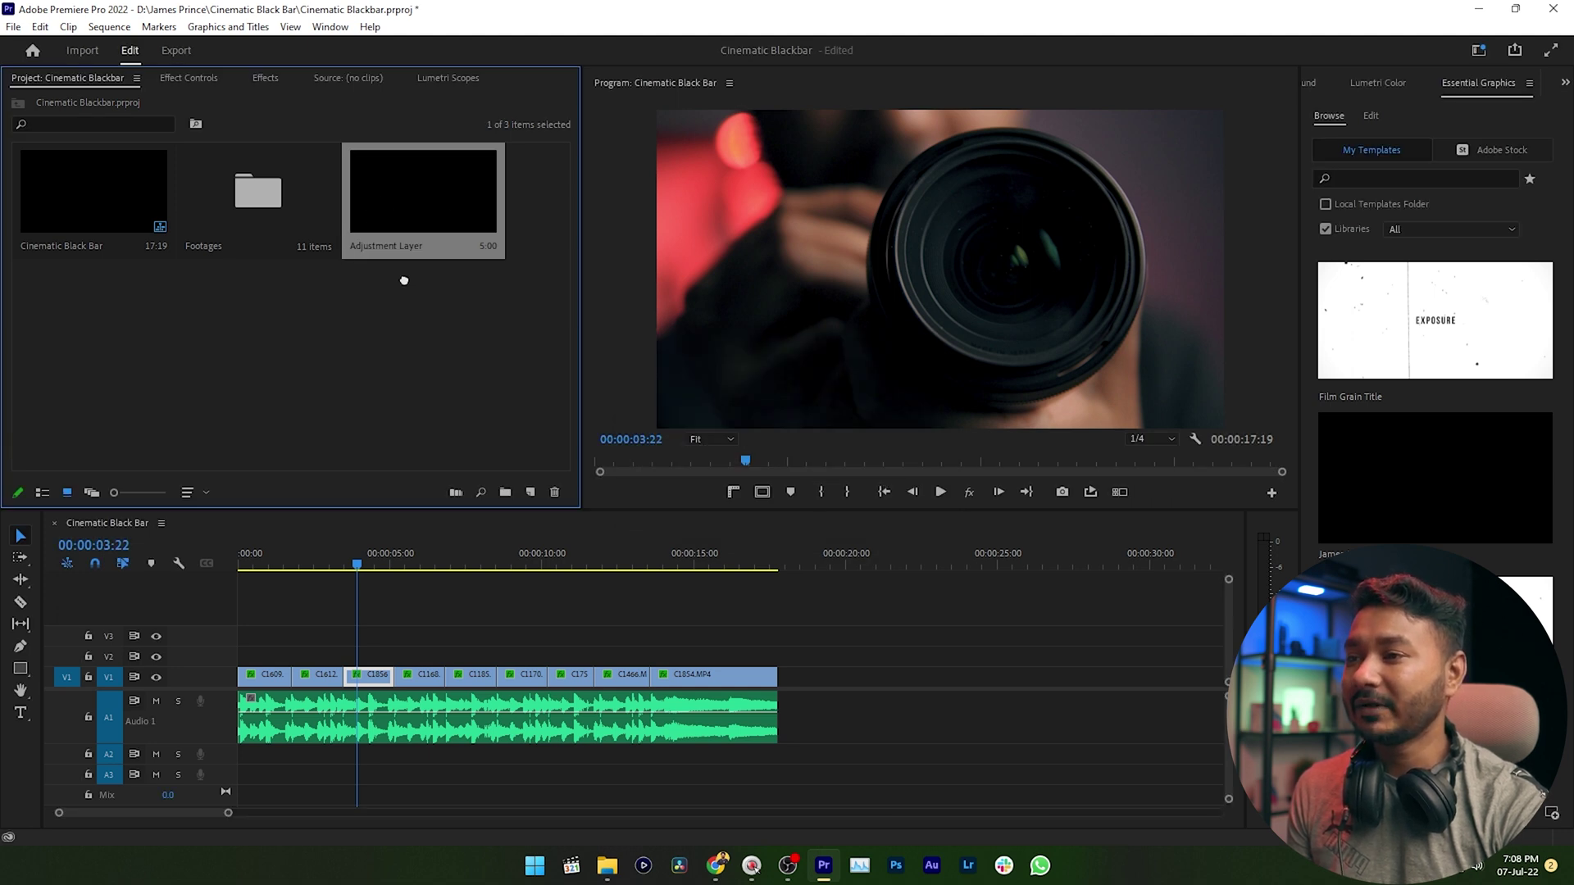
left_click_drag(290, 492, 232, 656)
left_click(319, 654)
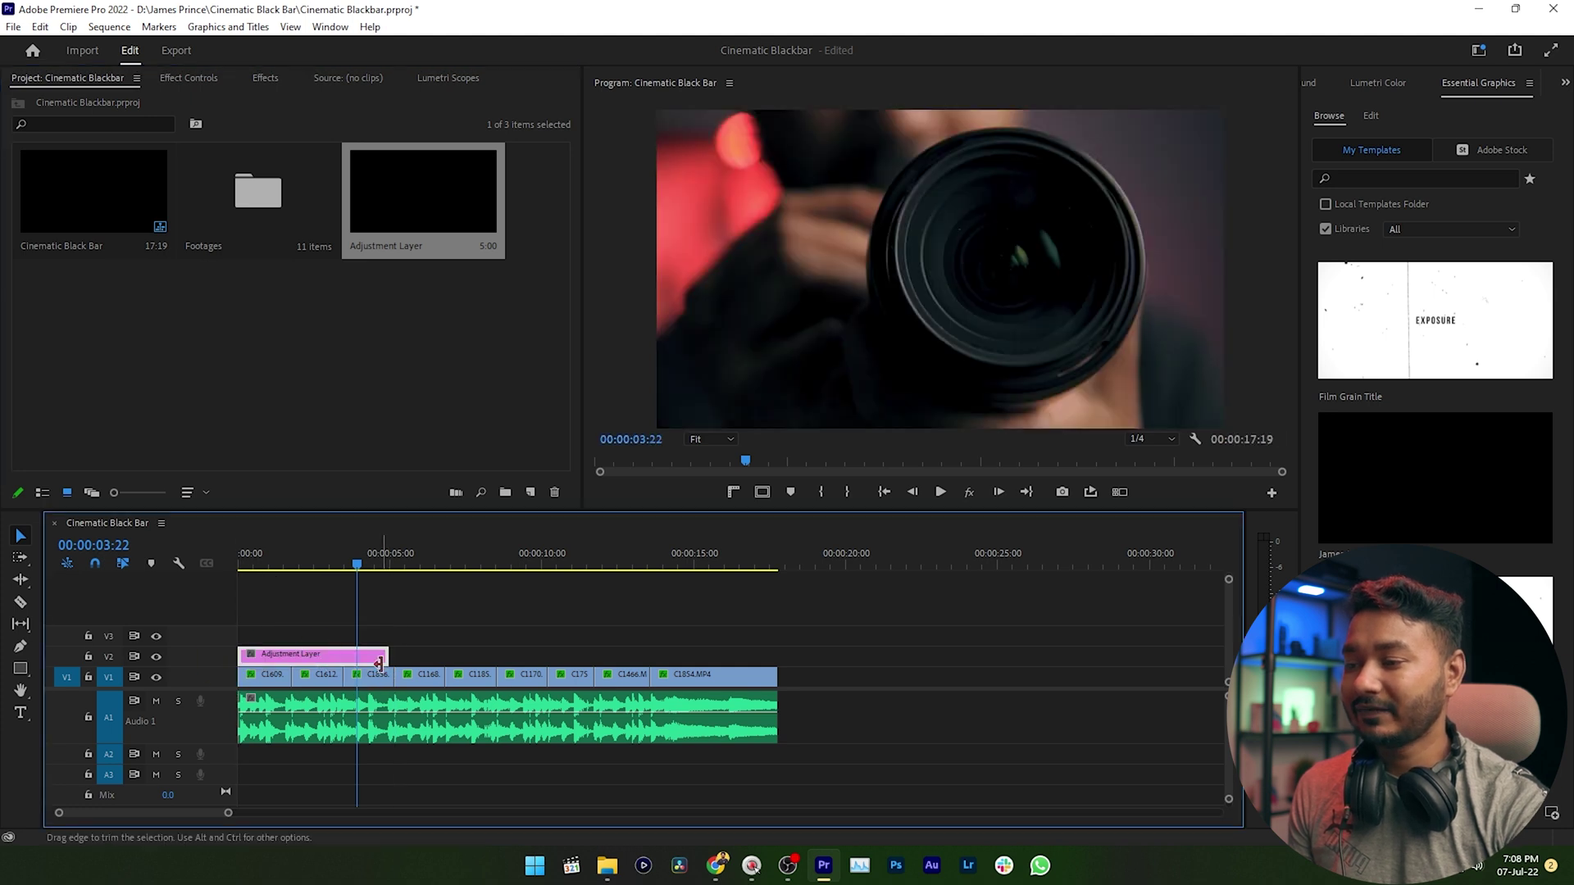
left_click_drag(379, 662, 770, 694)
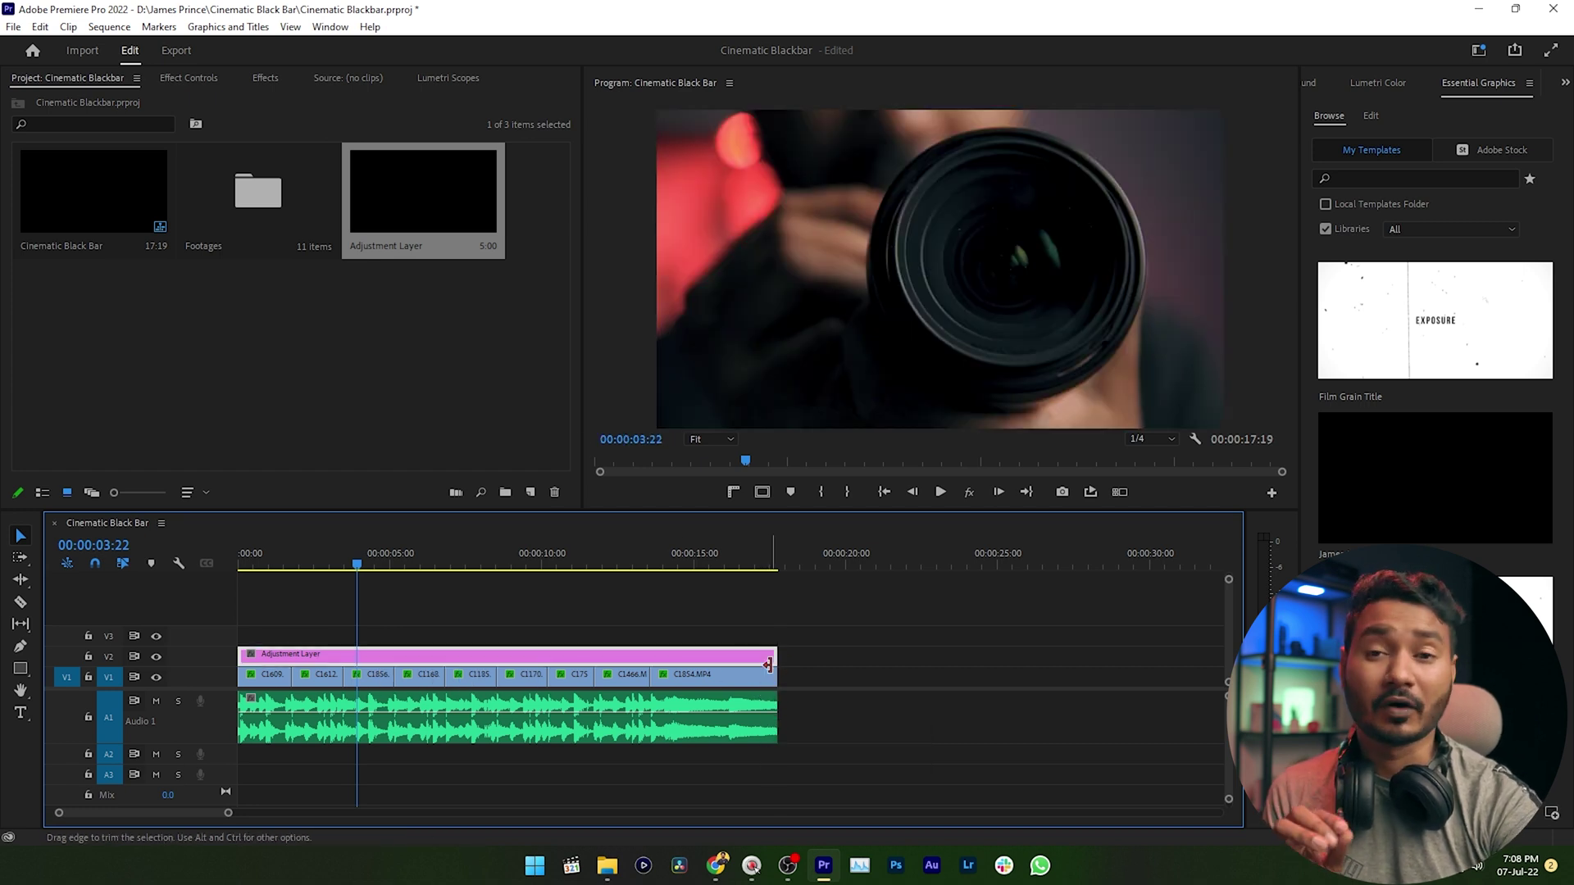
Search the Effects panel for 'Crop' and drag the Crop effect onto the V2 adjustment layer.
left_click(265, 79)
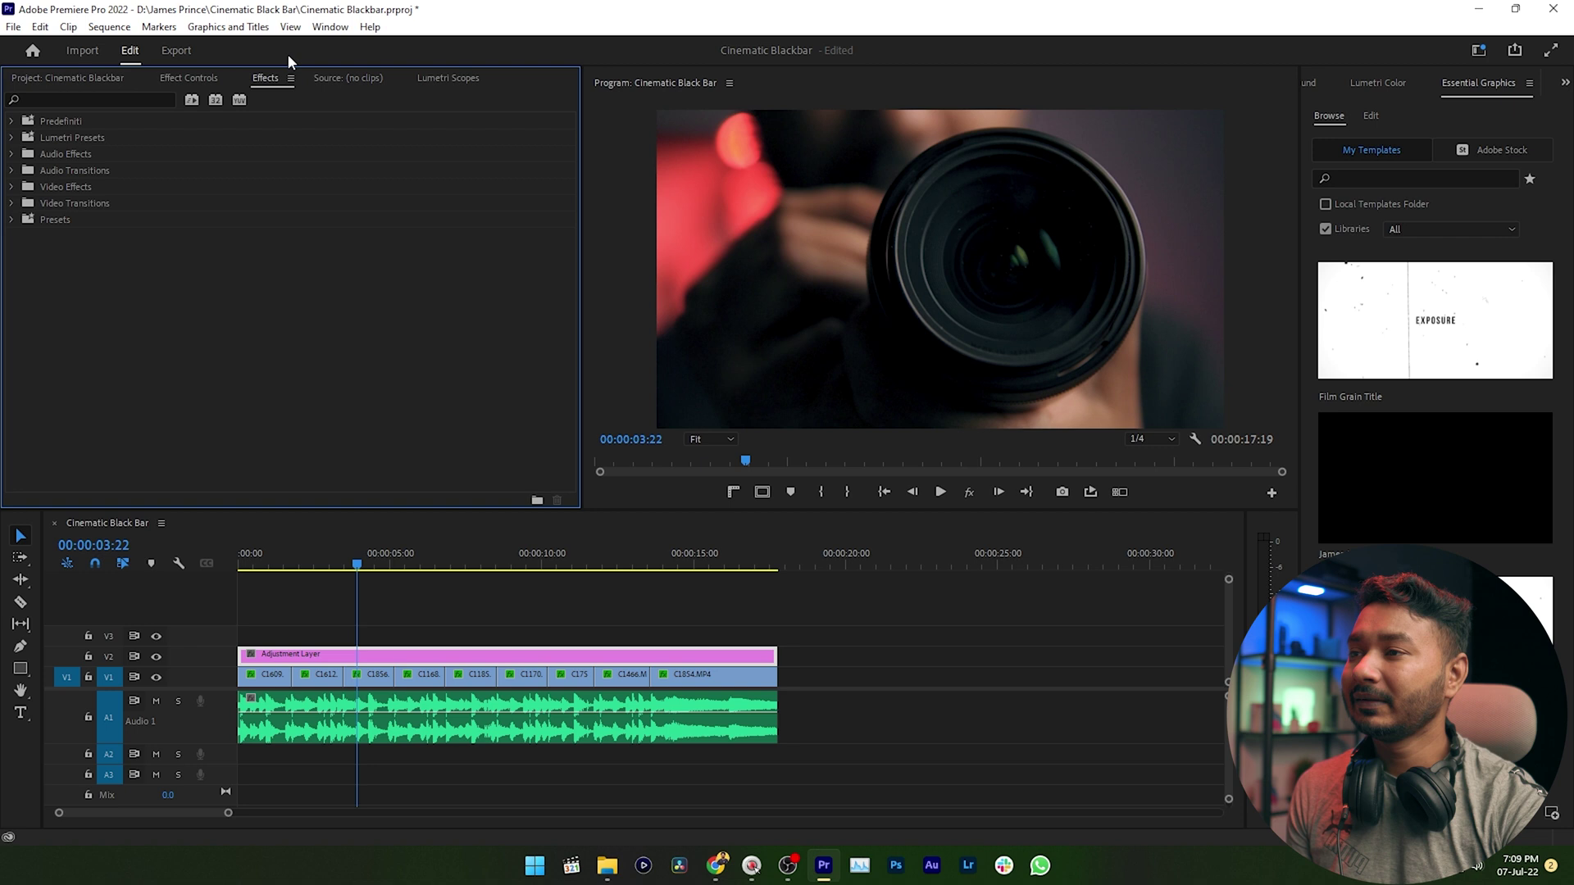
left_click(106, 98)
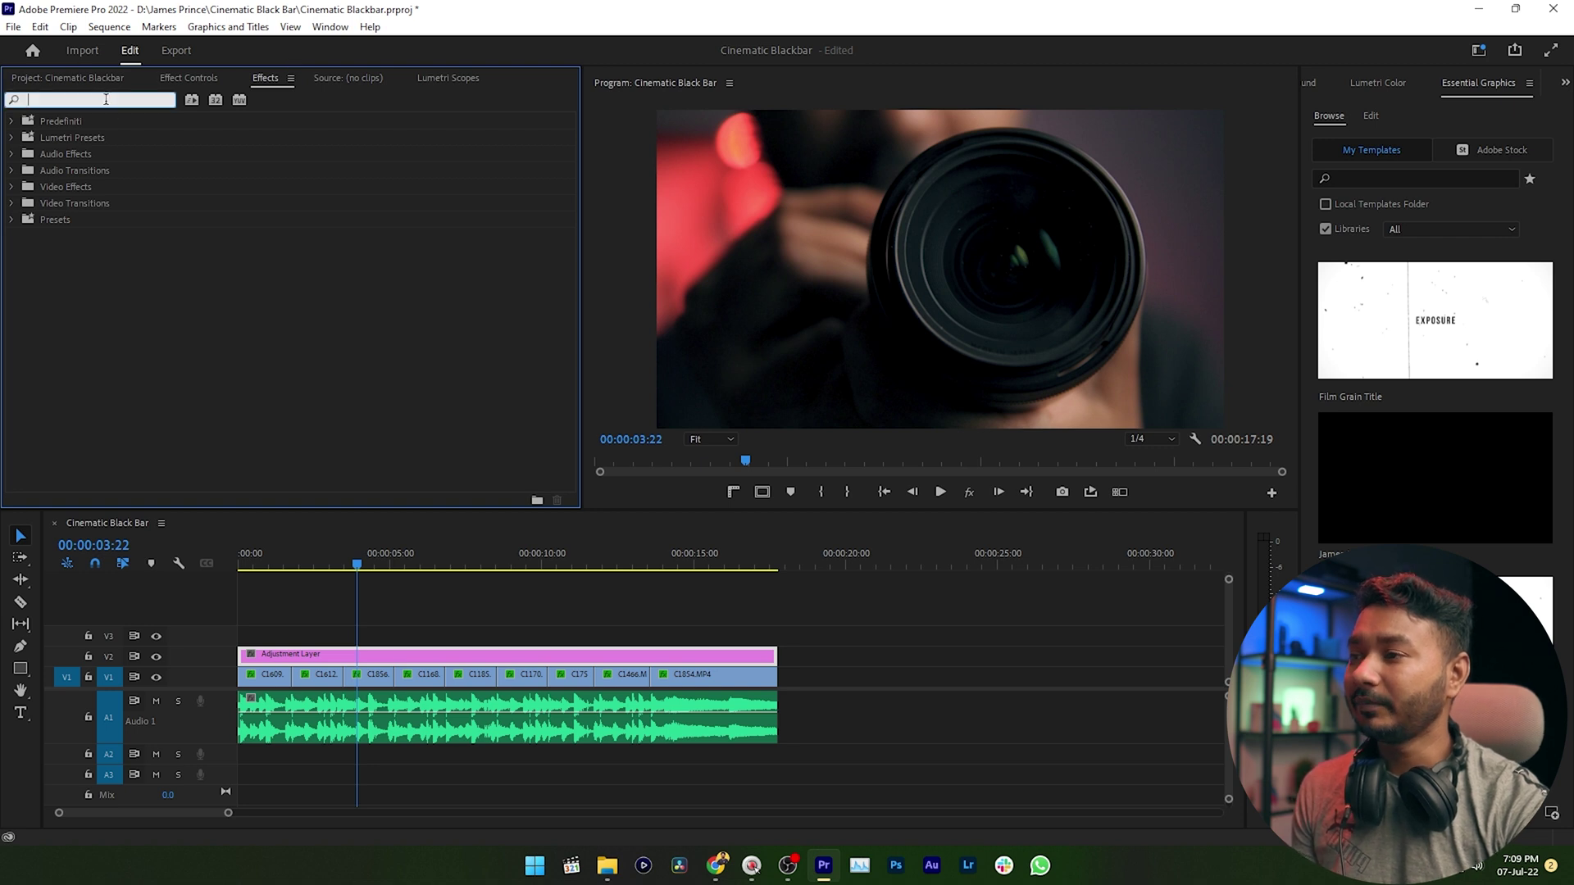
left_click(274, 81)
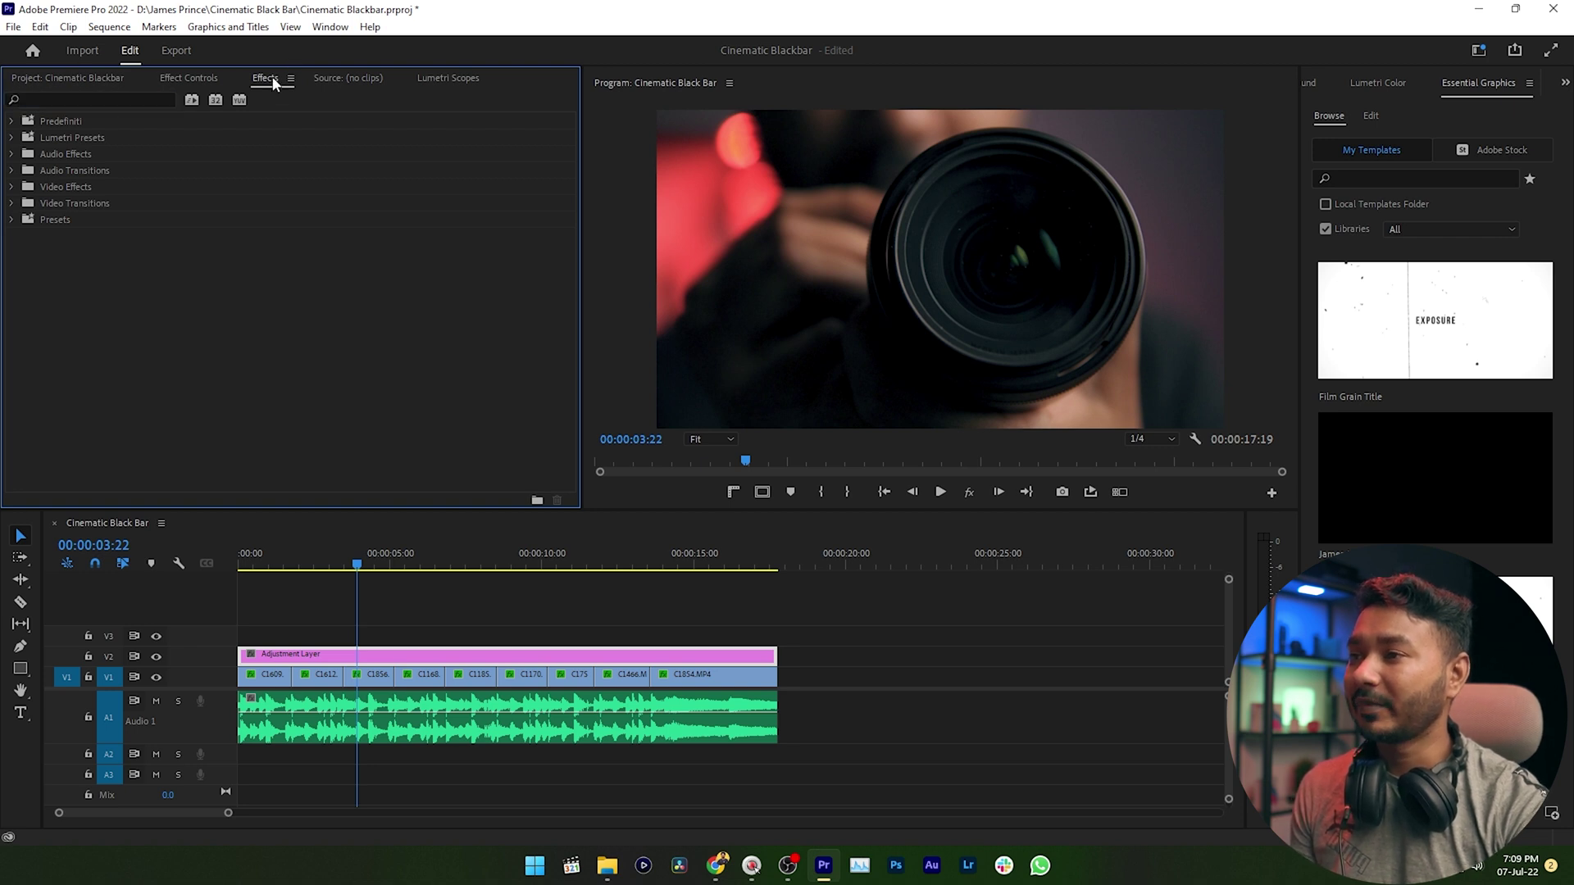
left_click(331, 27)
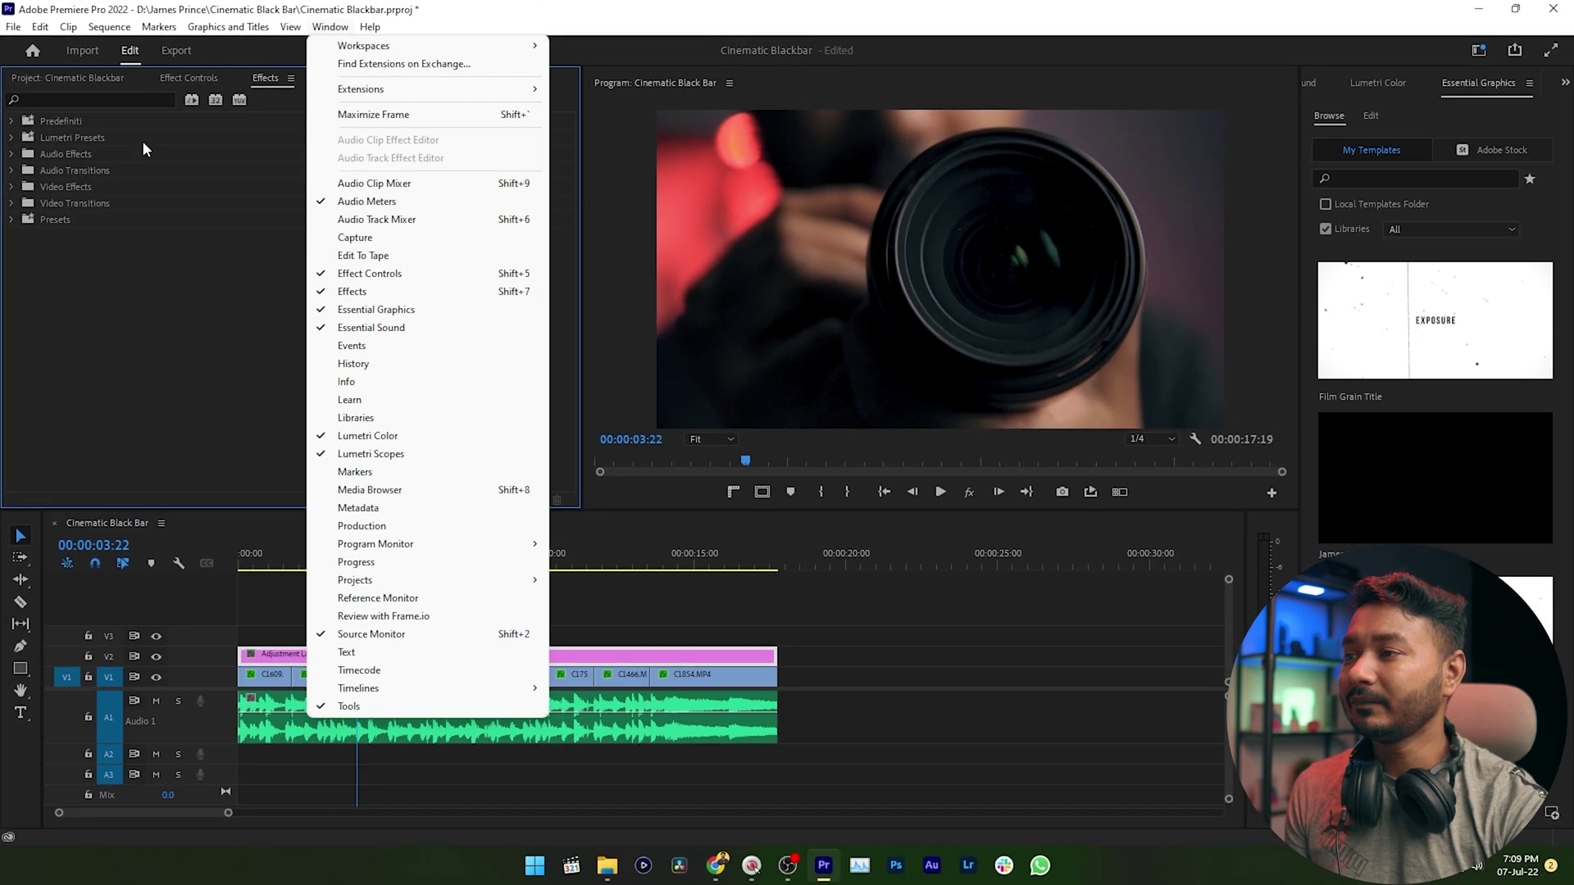
left_click(150, 141)
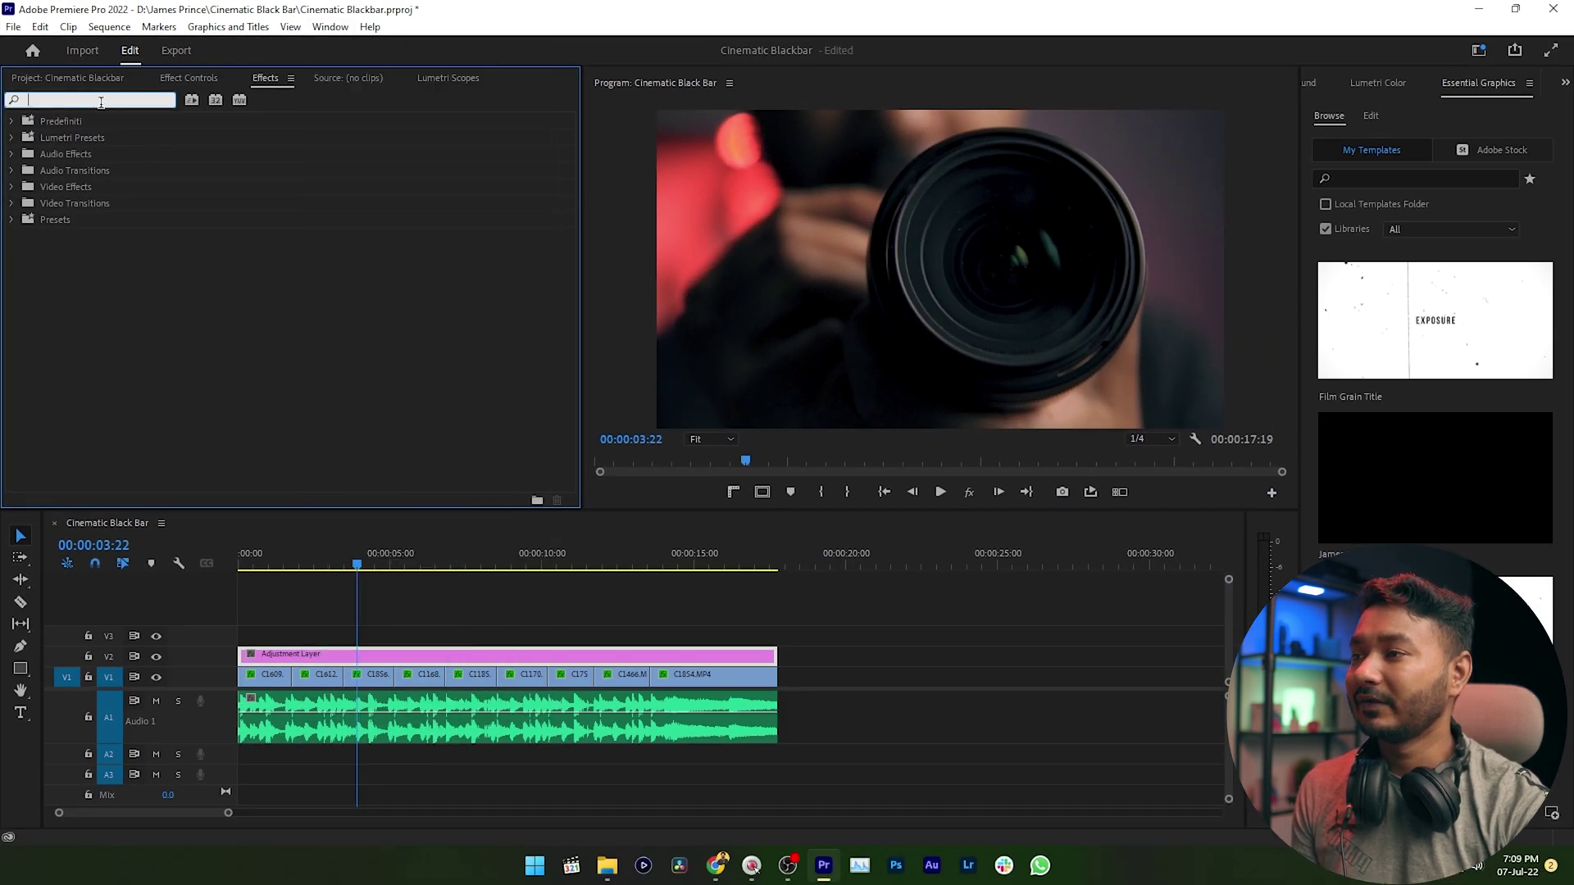
type("Crop")
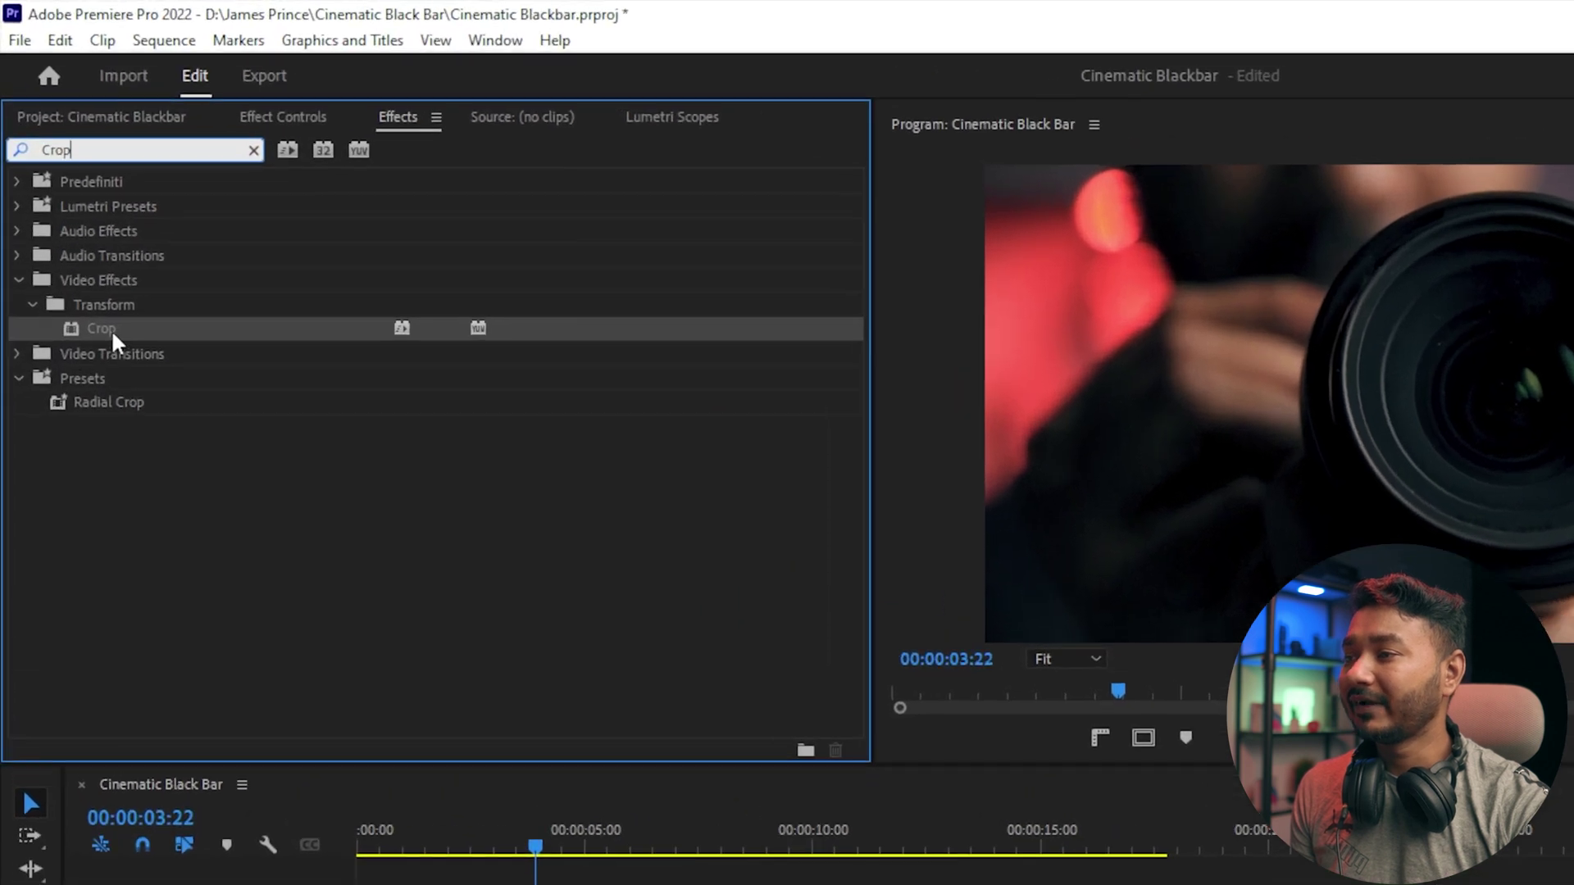
left_click_drag(74, 218, 285, 368)
left_click_drag(427, 553, 498, 884)
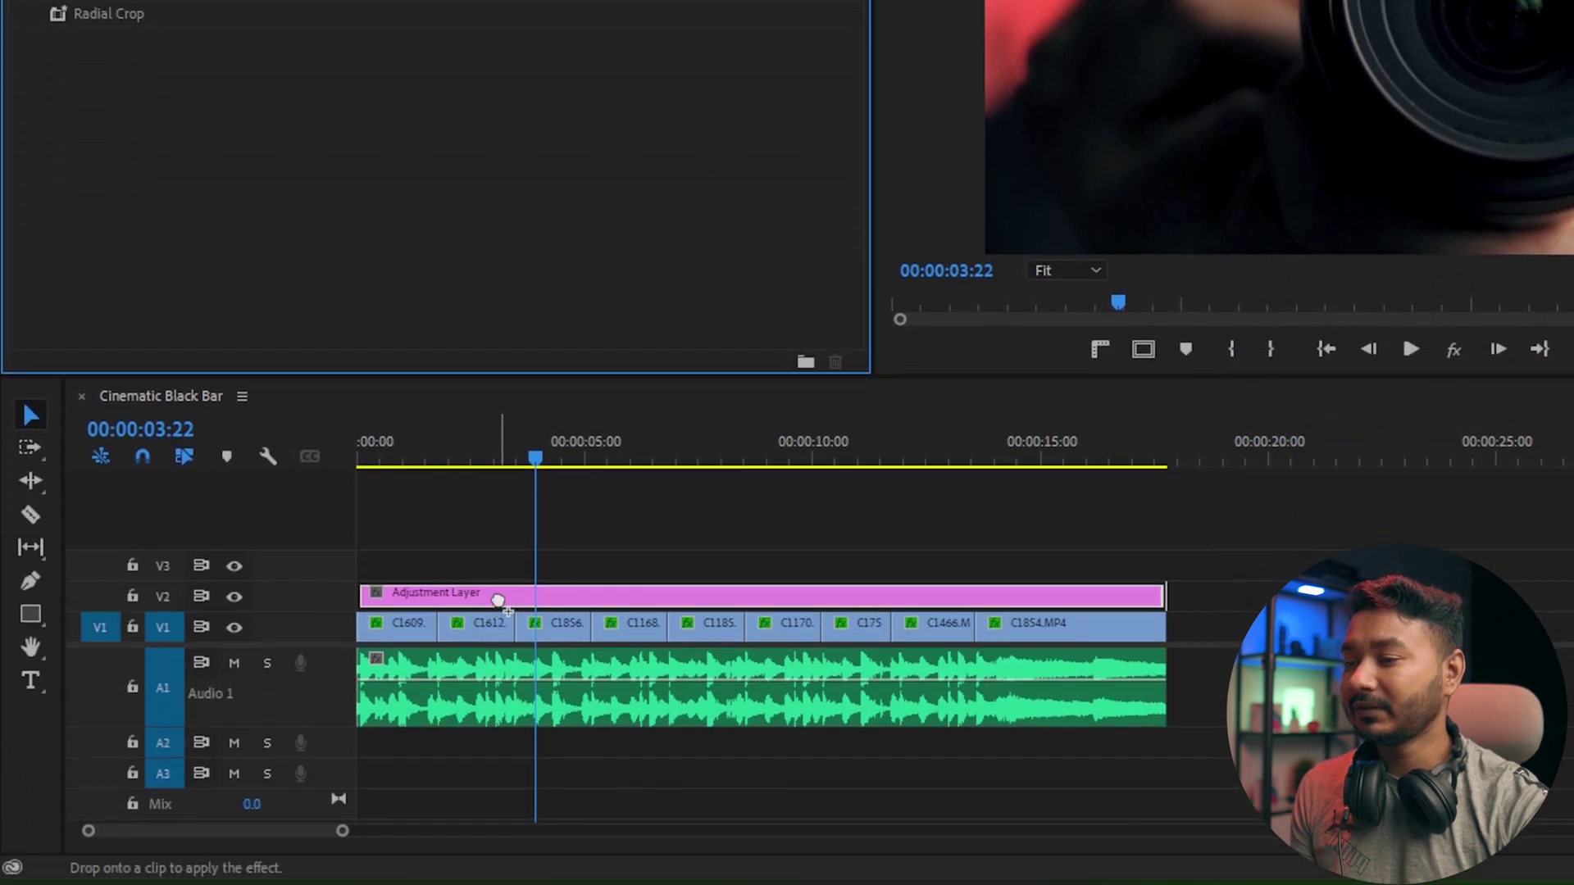
left_click_drag(499, 599, 498, 598)
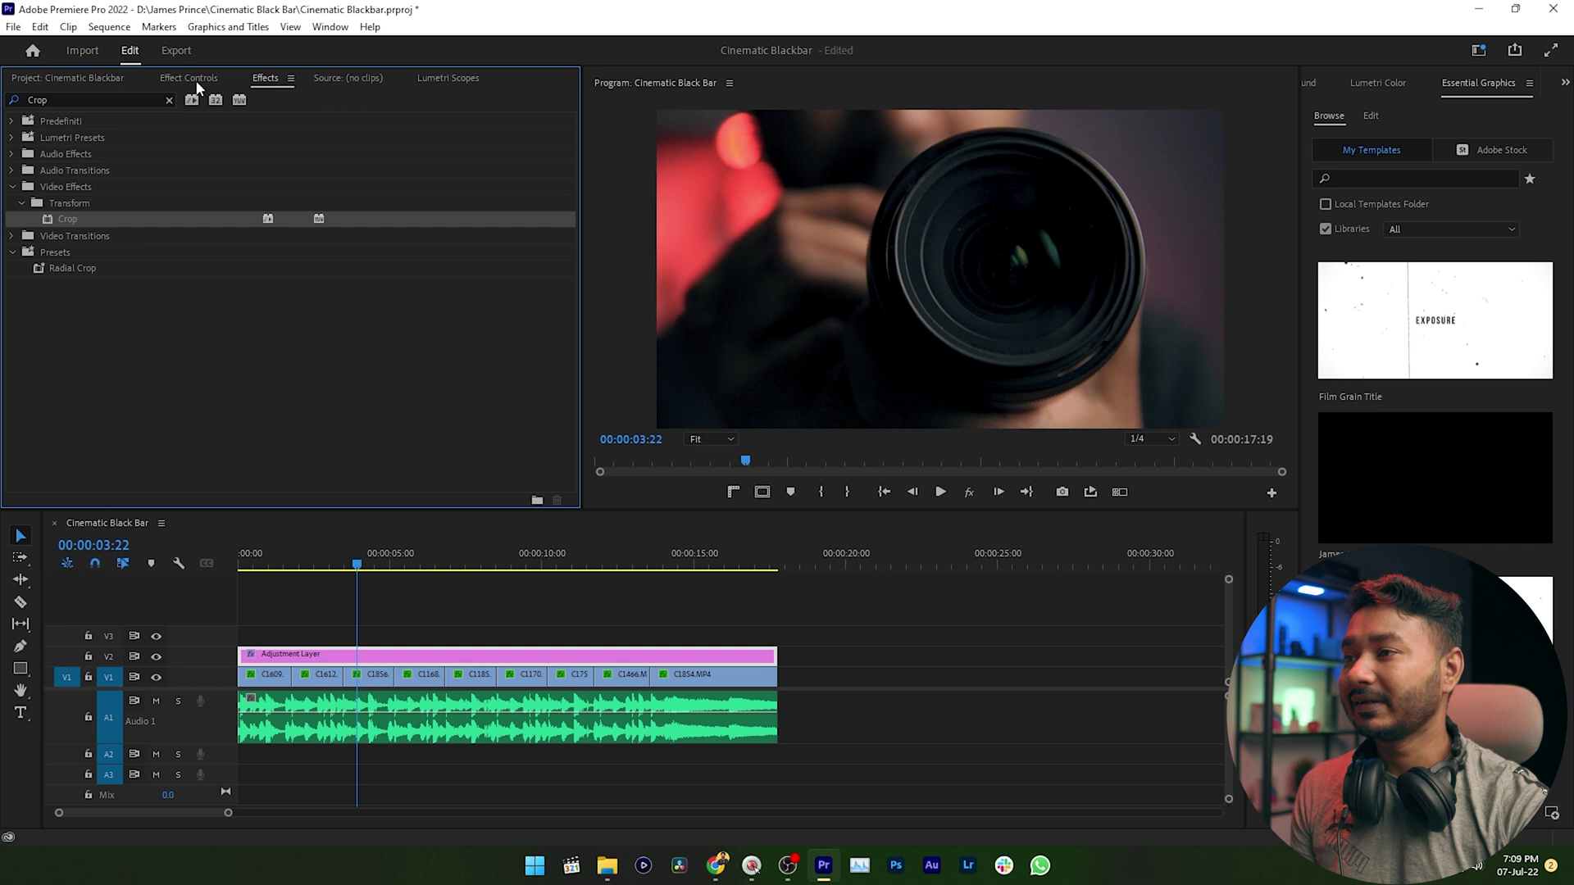
In Effect Controls at the sequence start, add 0% keyframes for Crop Top and Crop Bottom.
left_click(186, 79)
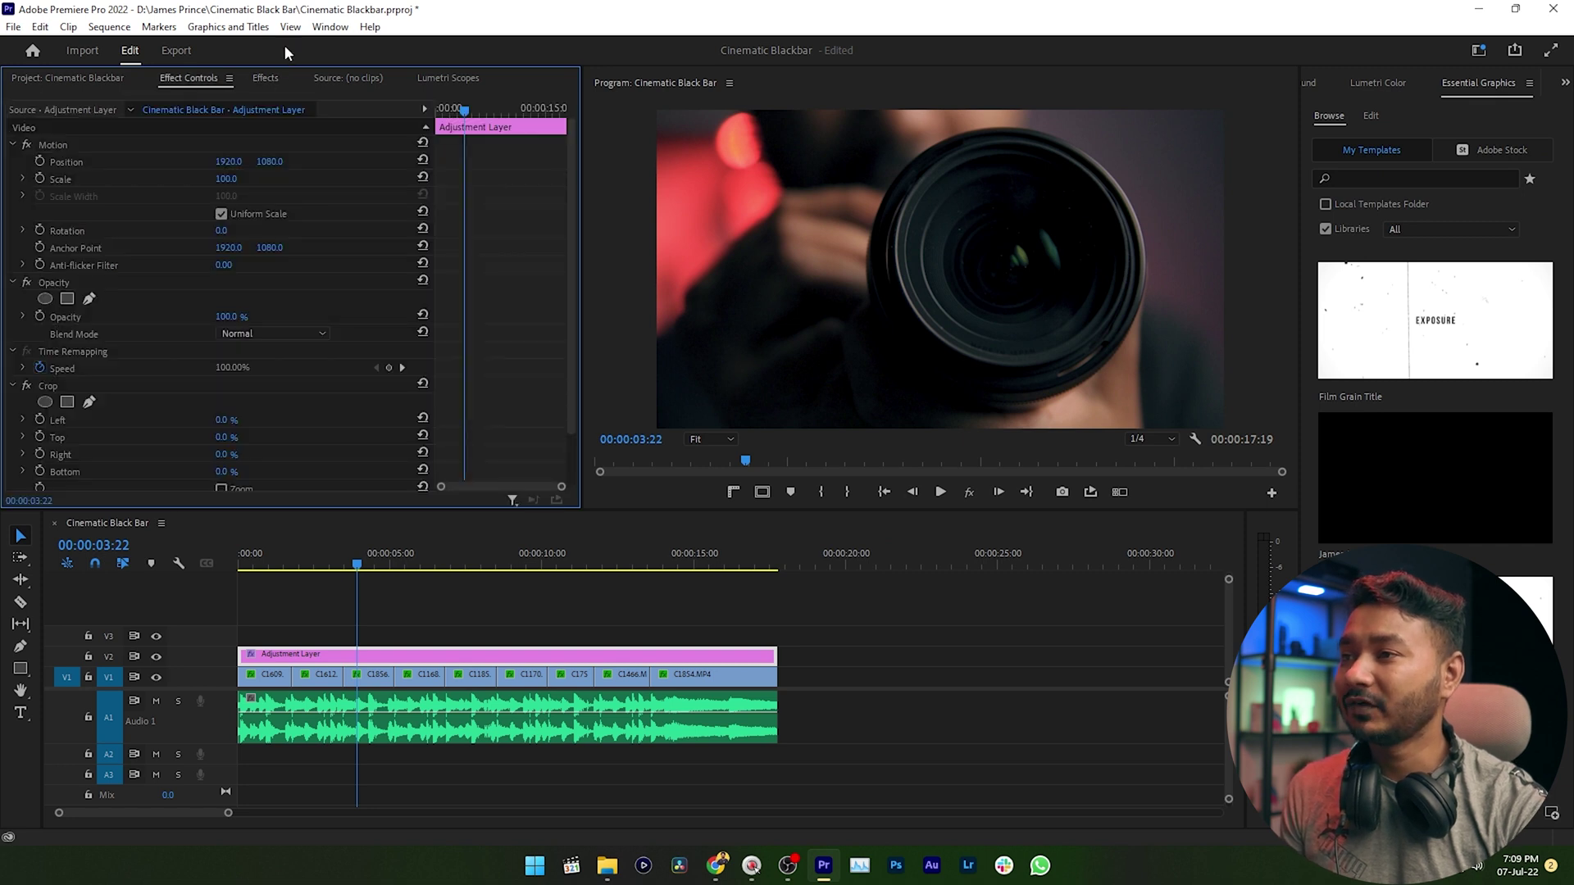
left_click(328, 27)
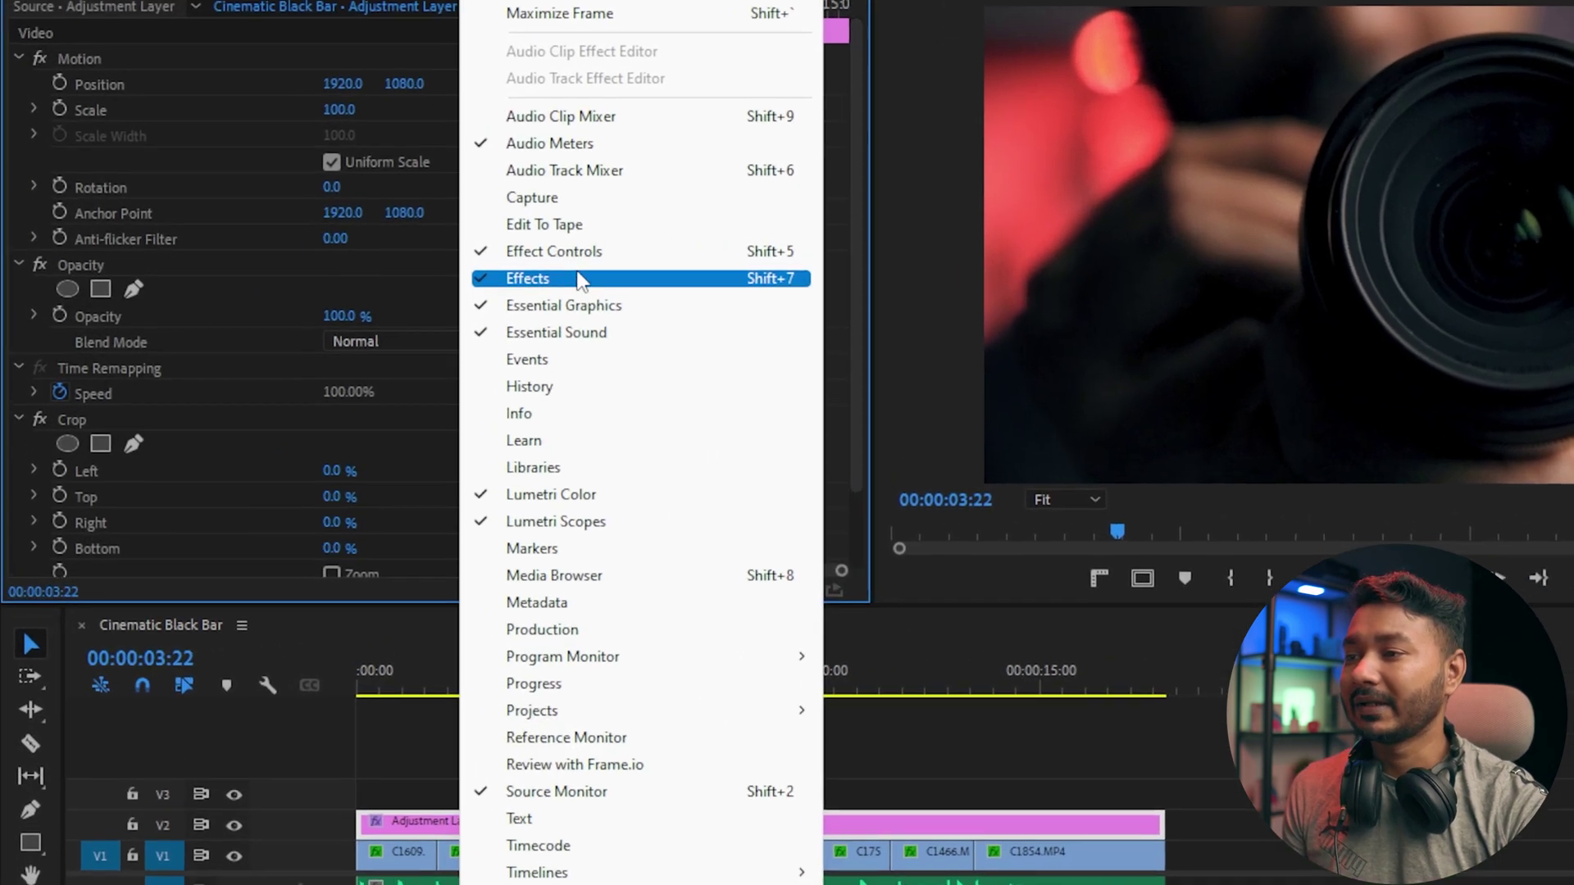
left_click(558, 278)
left_click_drag(534, 722, 495, 715)
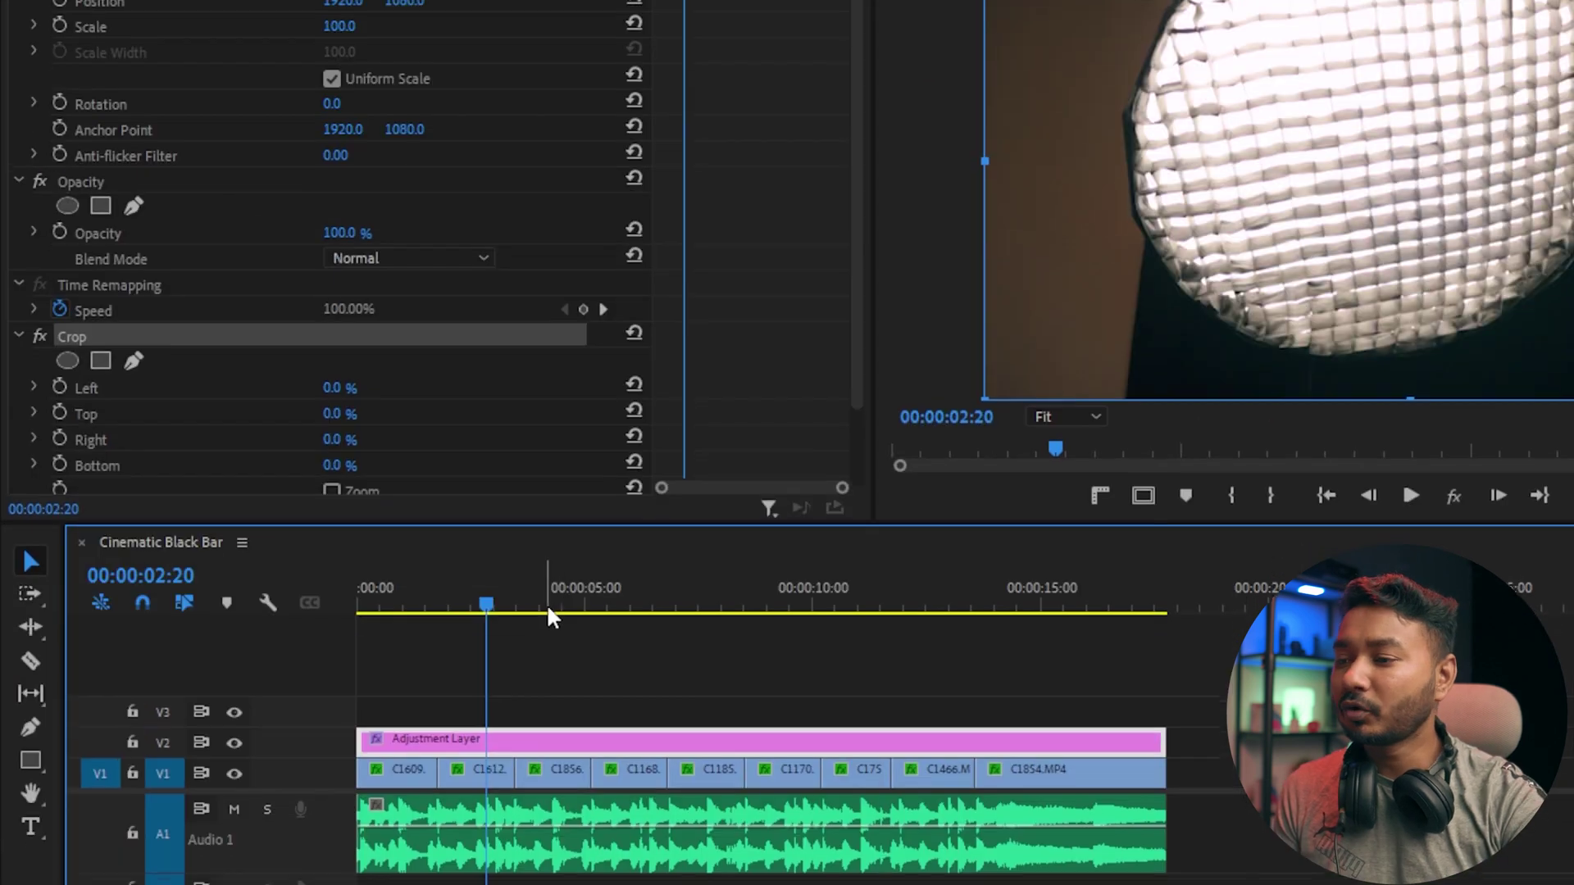
left_click_drag(495, 589, 353, 592)
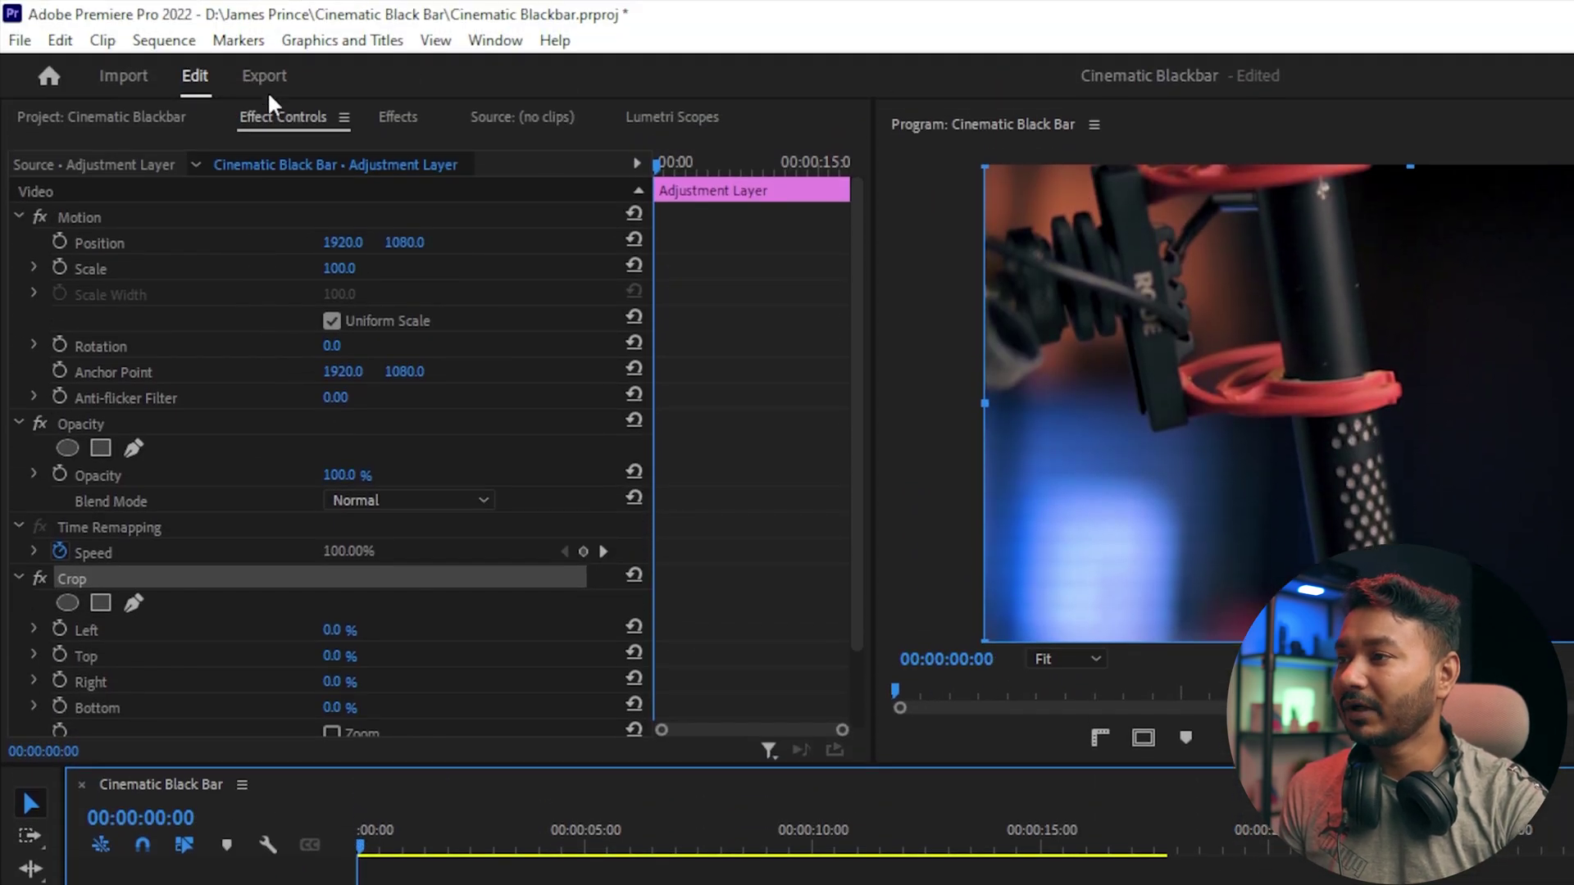
left_click(290, 115)
scroll(239, 331, "down", 3)
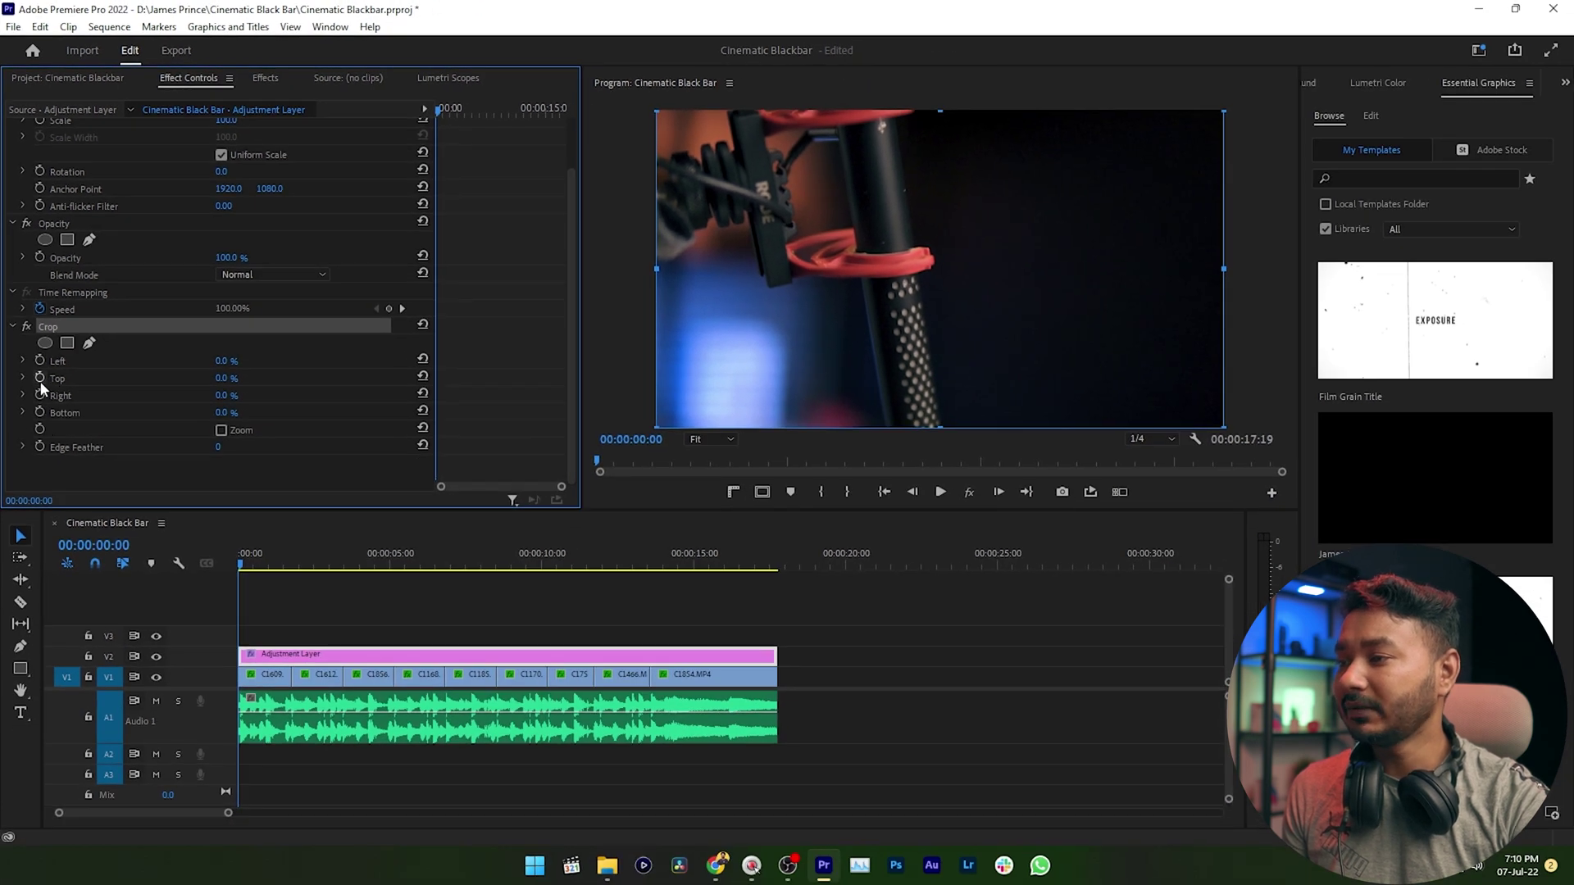
left_click(40, 378)
left_click(40, 411)
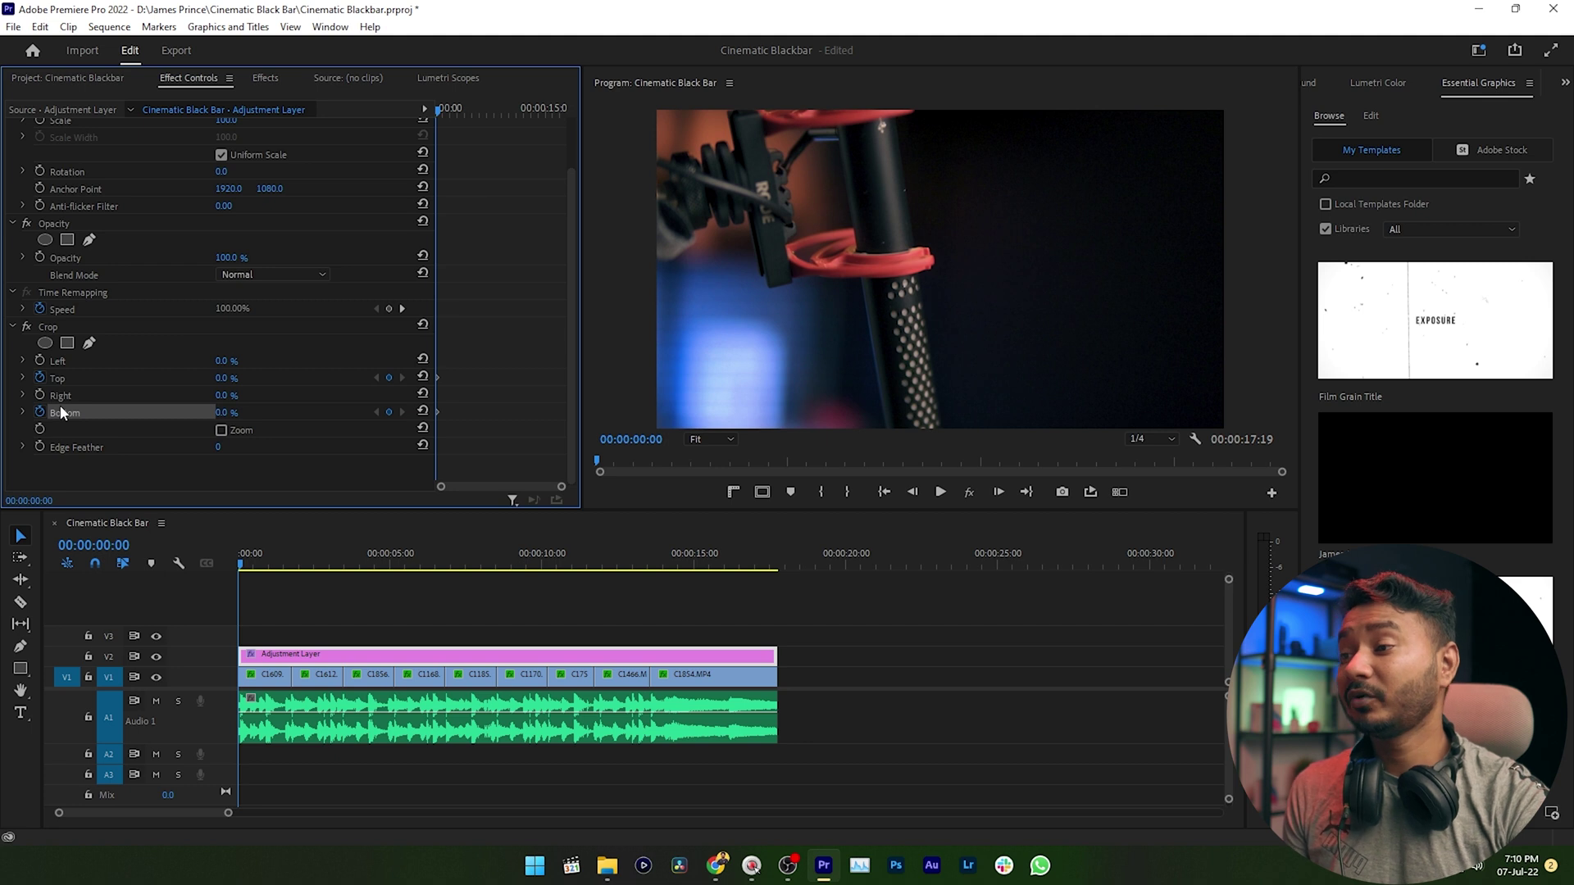
At 00:00:00:14, set Crop Top and Crop Bottom to 12%.
key("space")
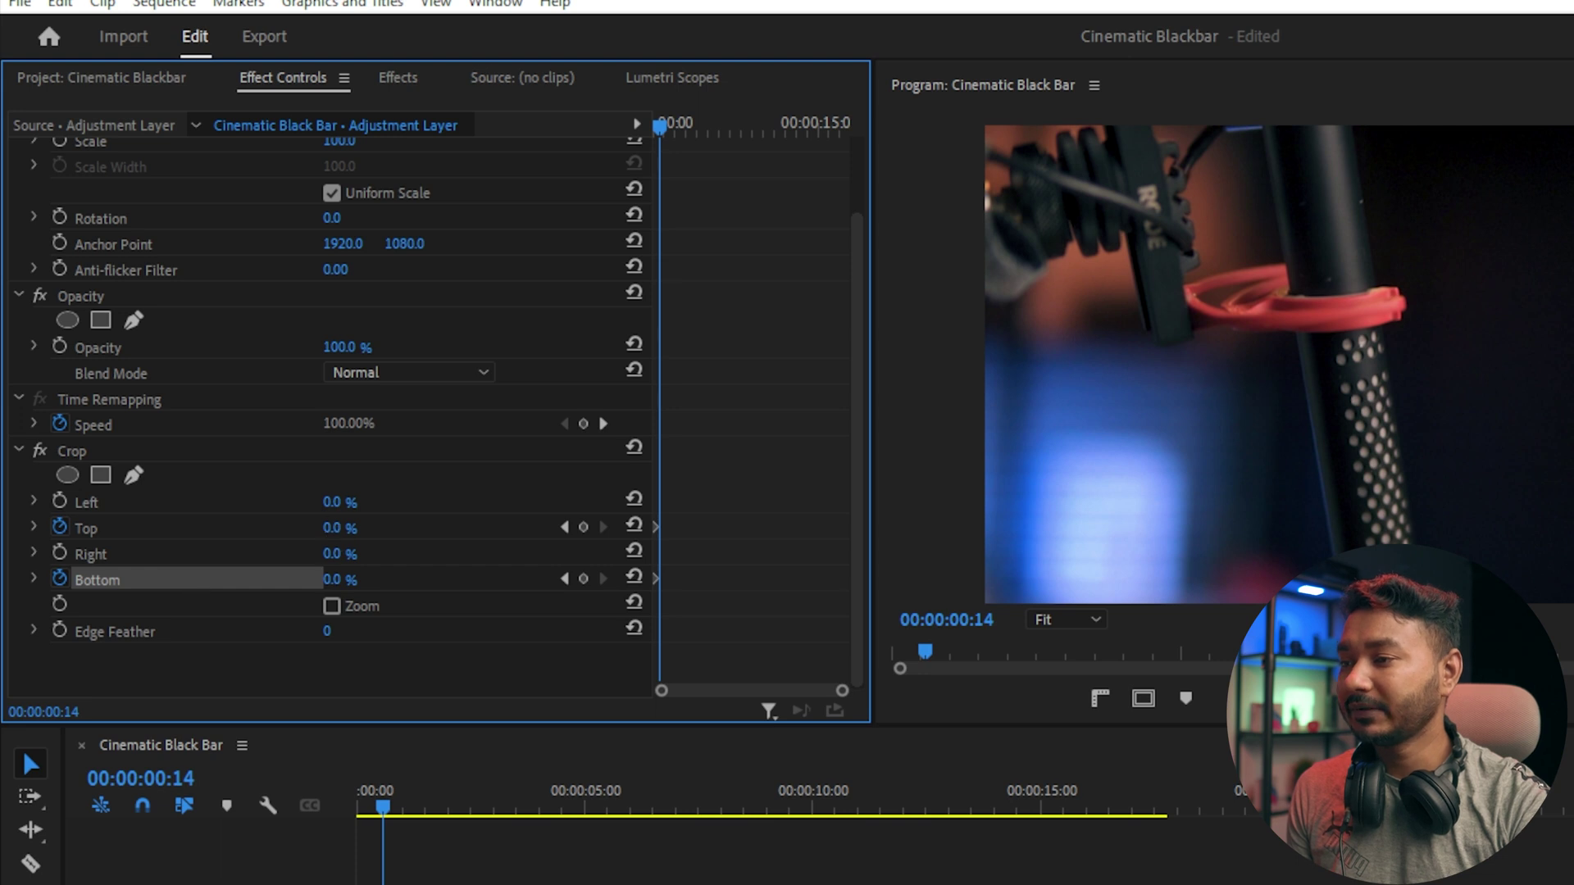
left_click(358, 521)
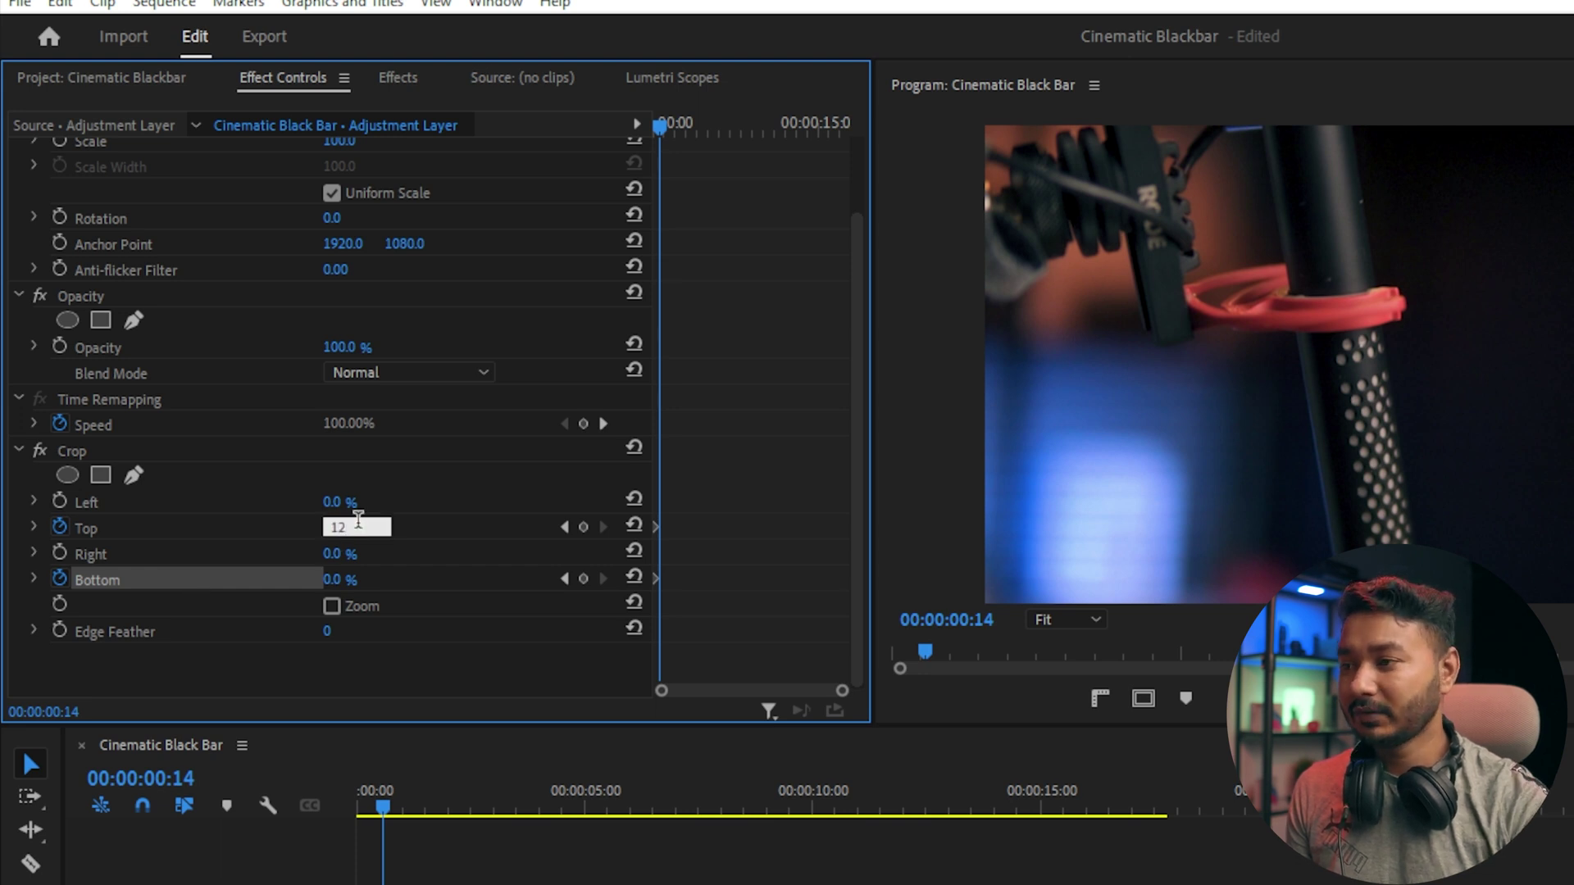
key("Return")
left_click(358, 578)
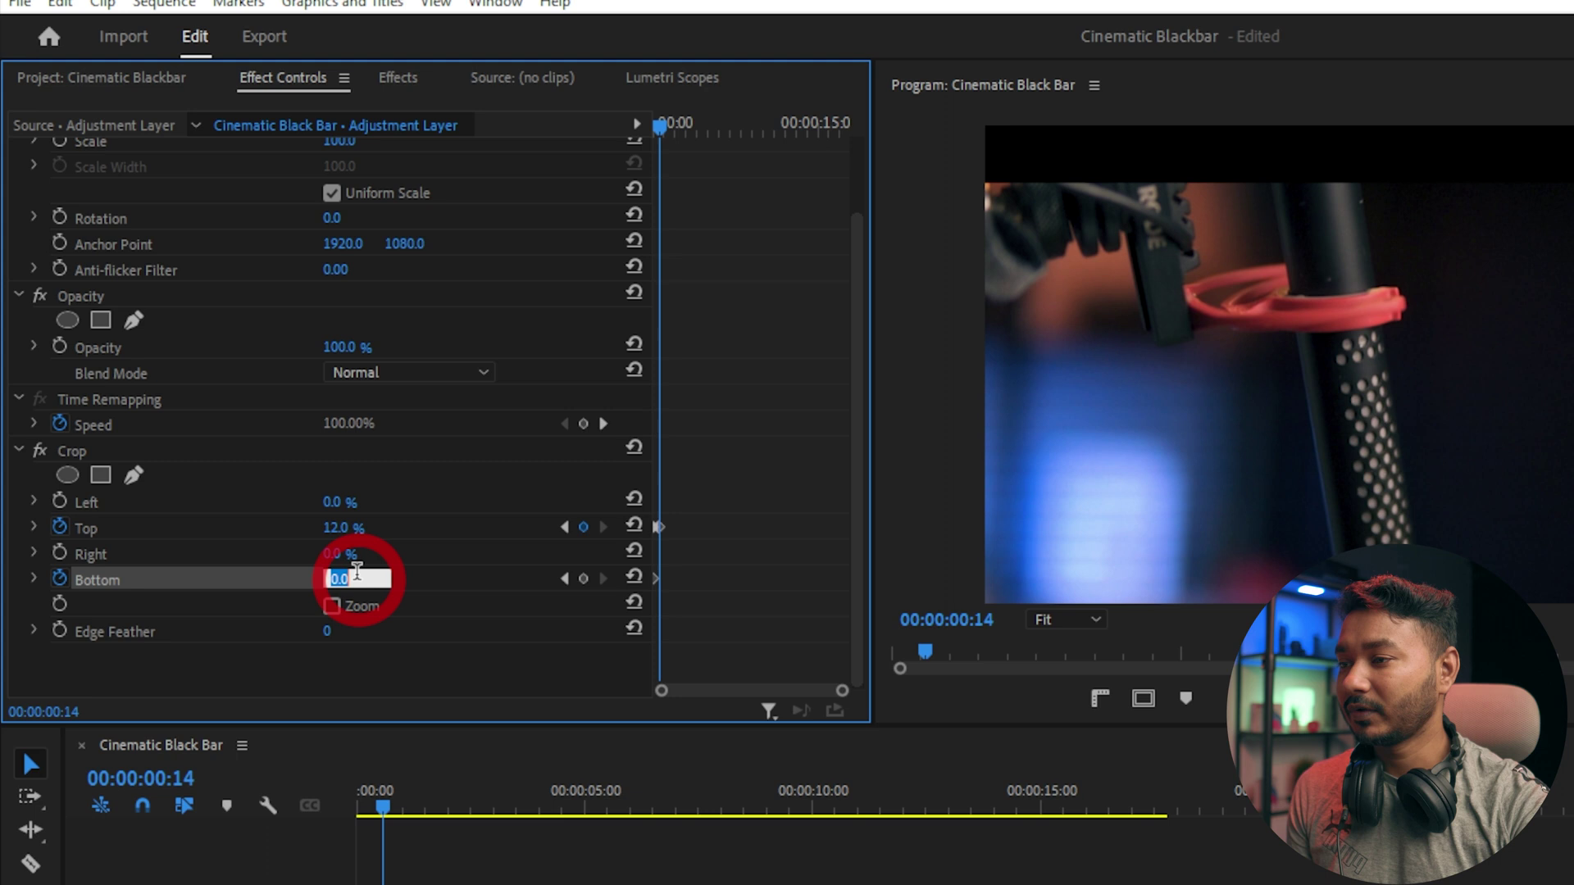
type("12")
key("Return")
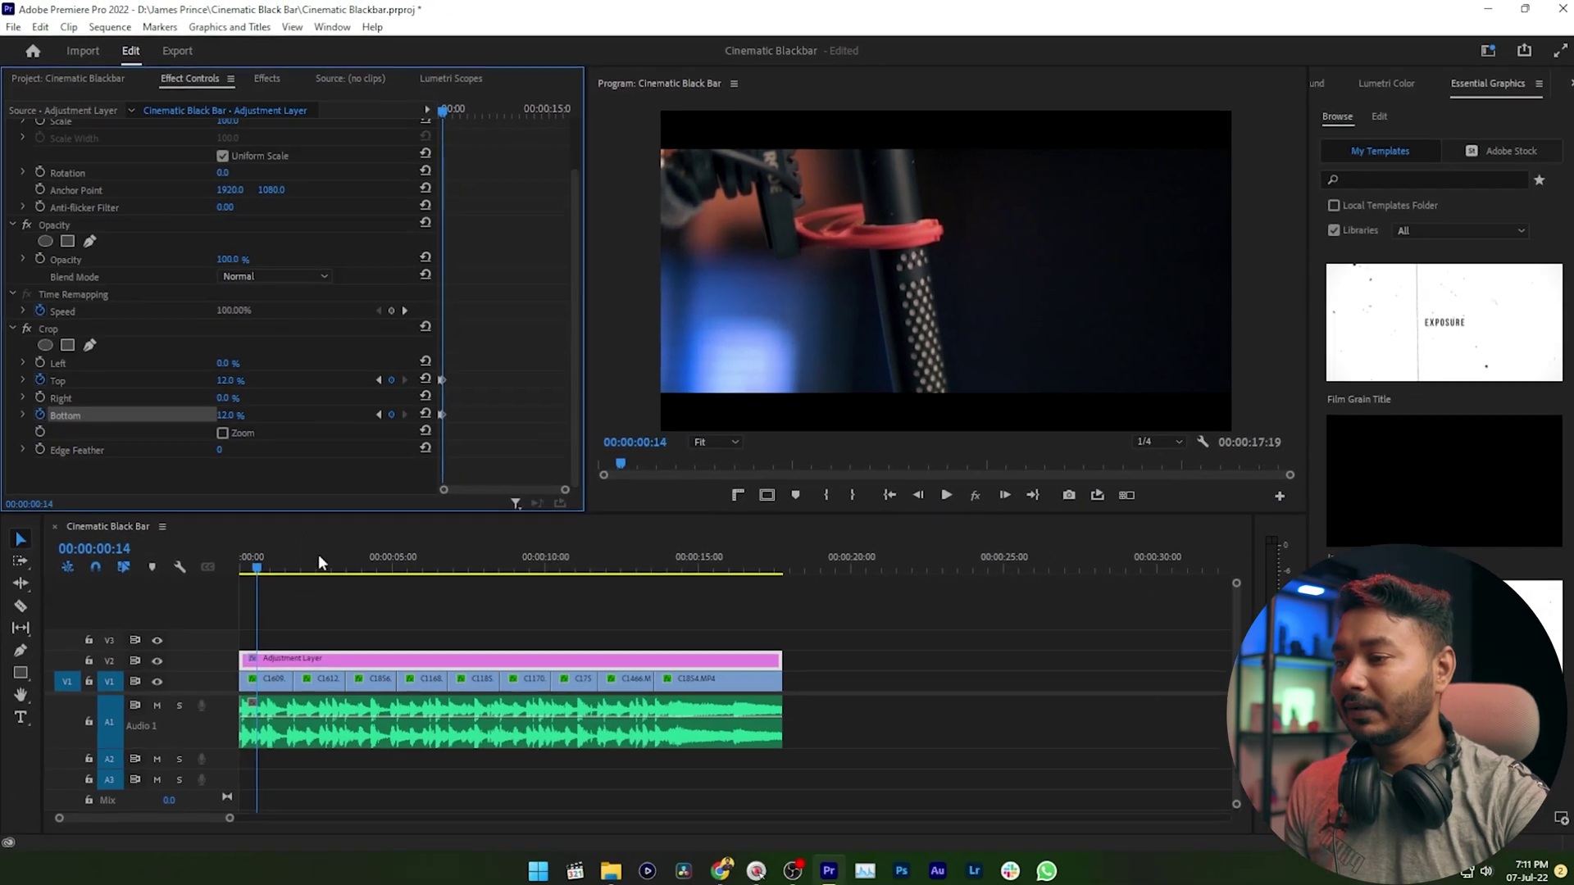
Play back the black bars animating in, then zoom the keyframe timeline.
left_click(206, 568)
key("space")
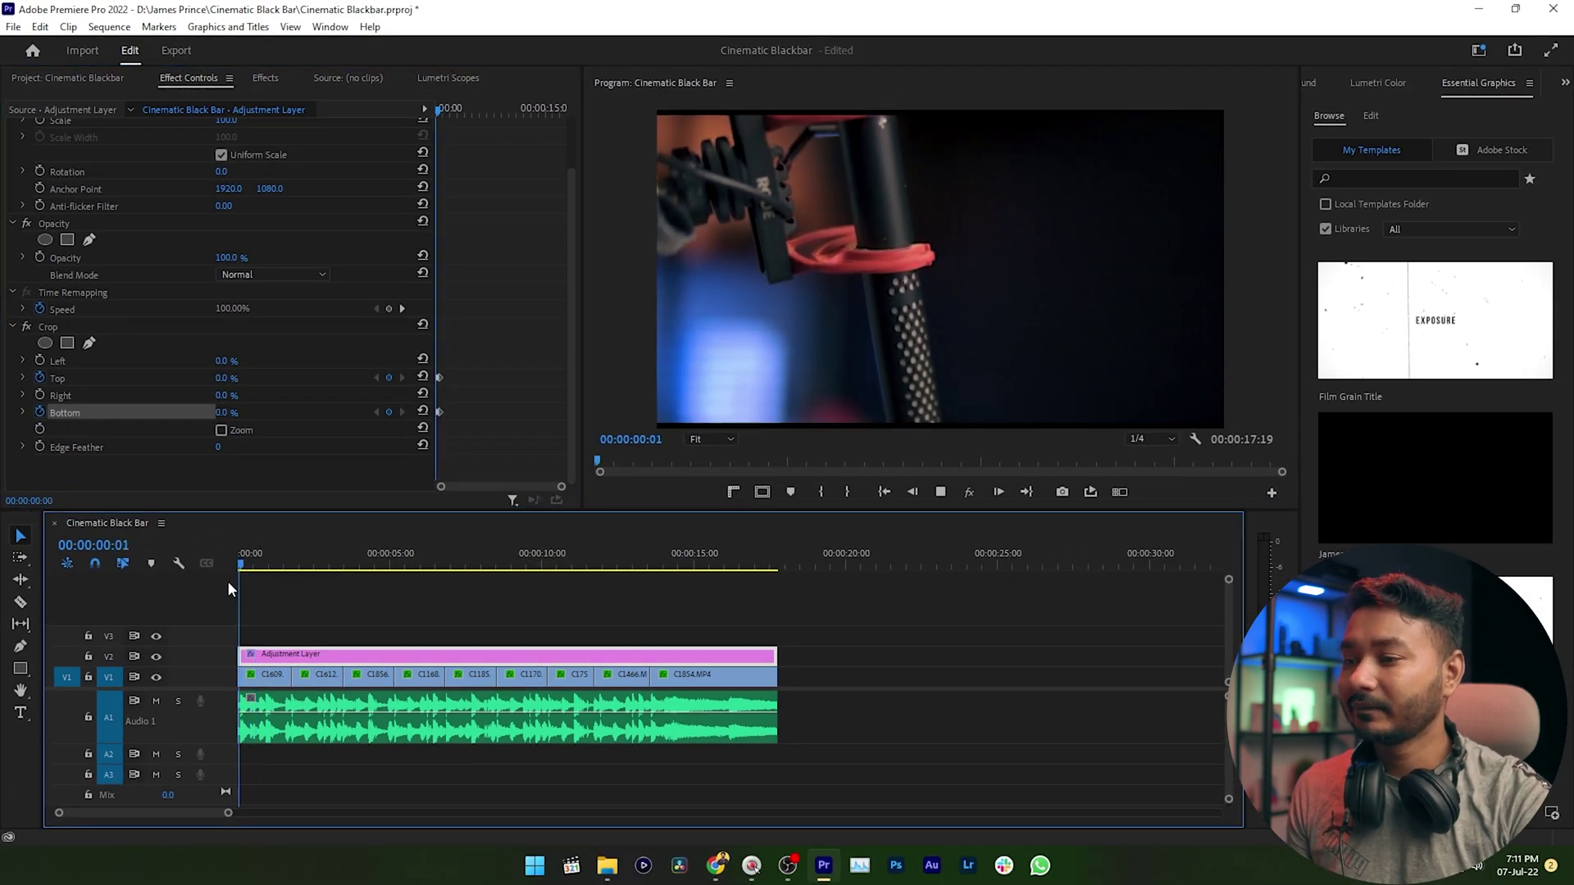
key("space")
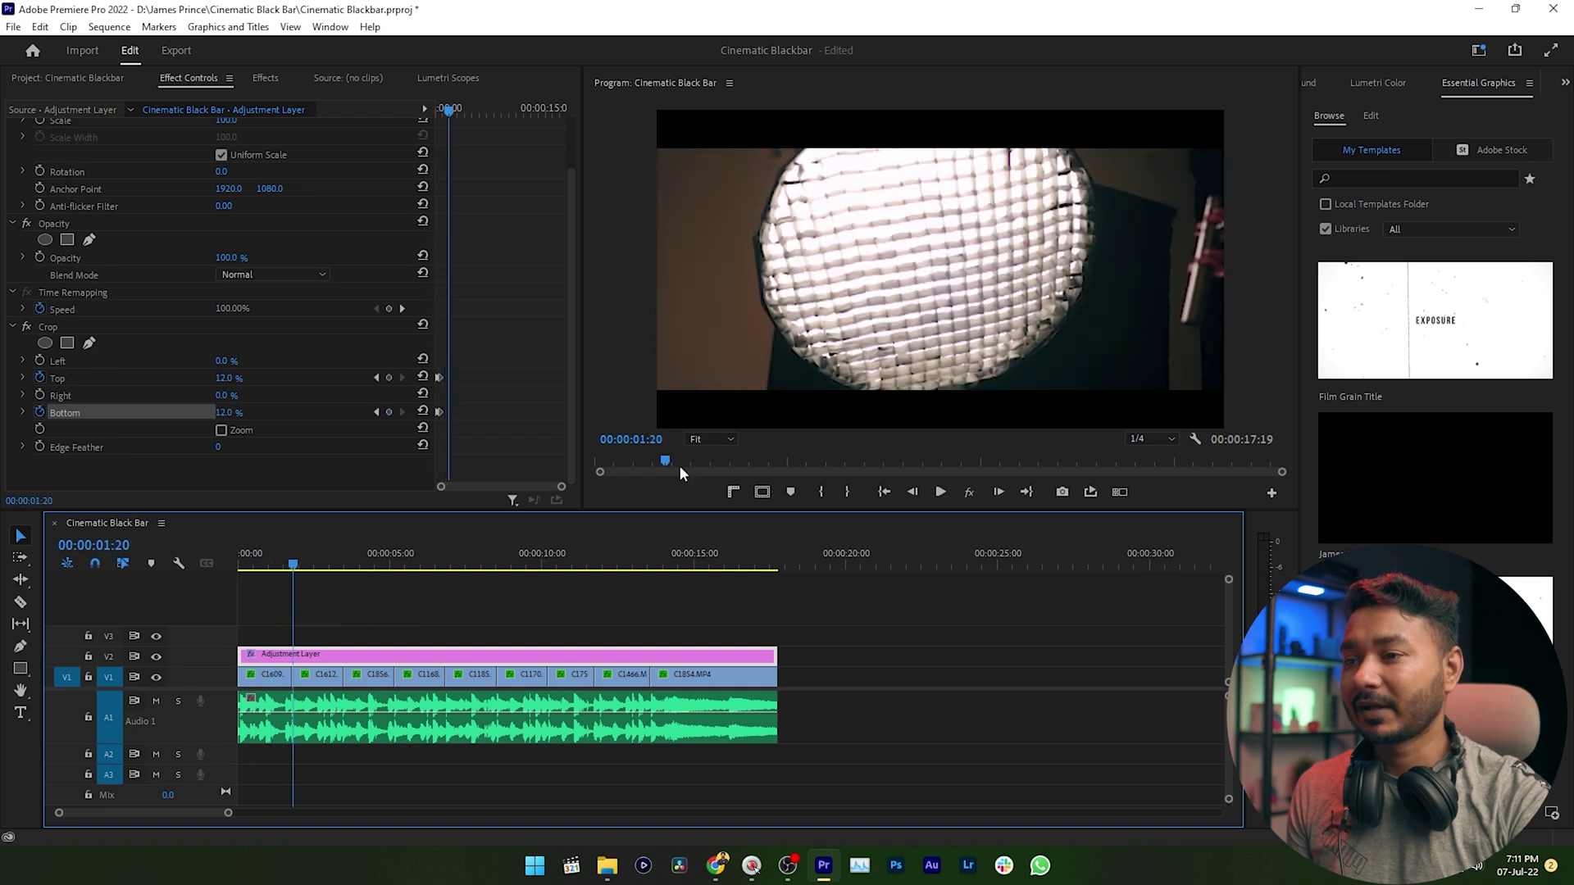
mouse_move(561, 488)
left_mouse_down()
mouse_move(508, 490)
mouse_move(558, 492)
left_mouse_up()
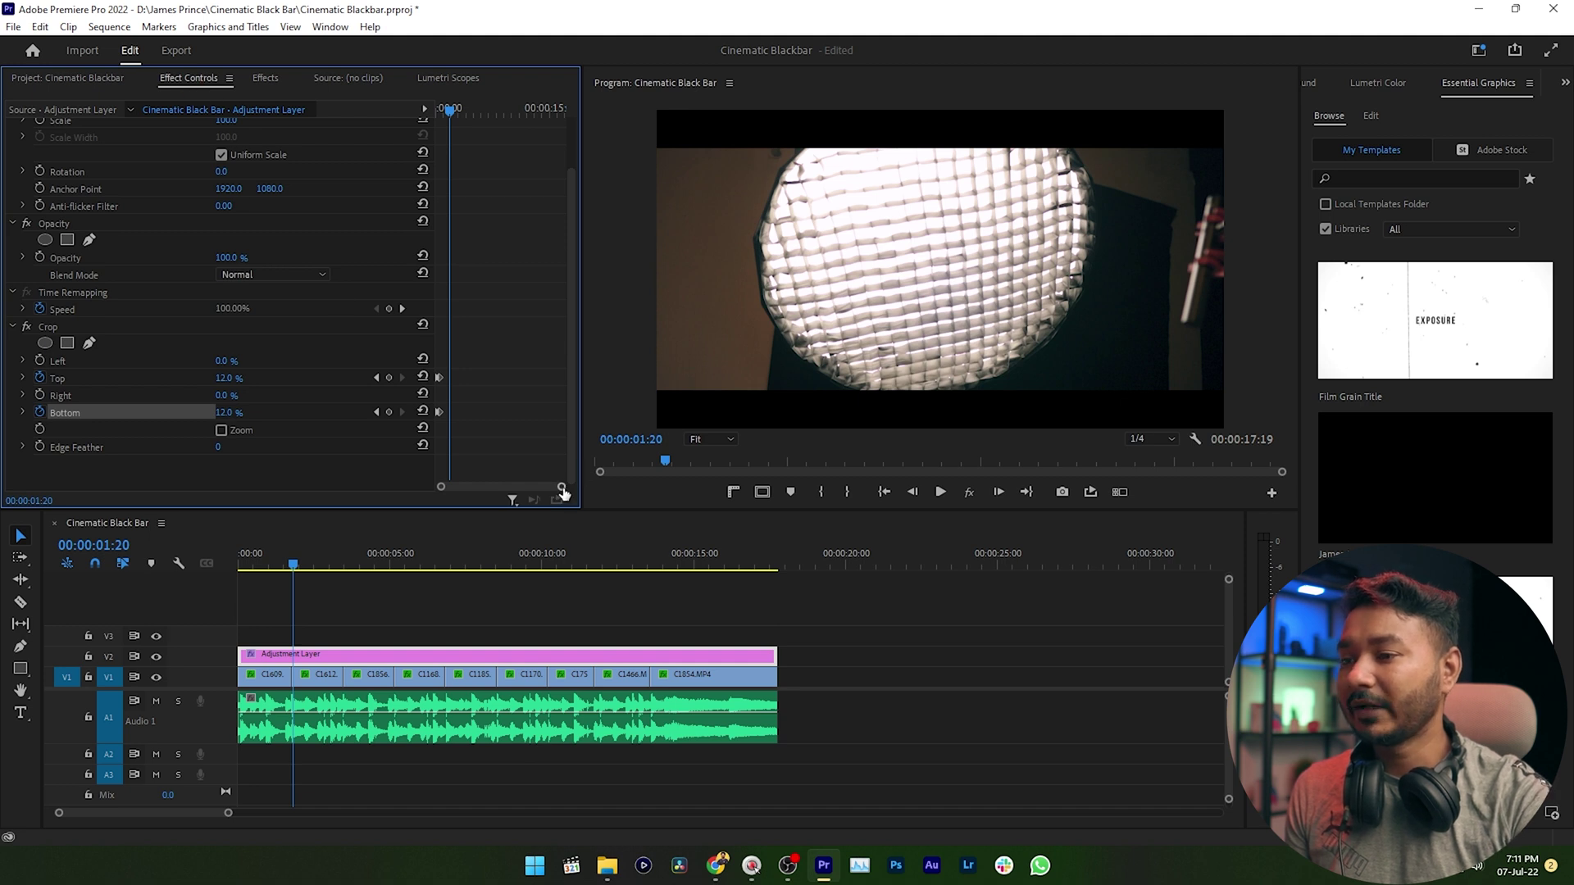
Apply Ease Out and then Ease In to the 12% Crop Top and Bottom keyframes.
left_click_drag(563, 491, 527, 495)
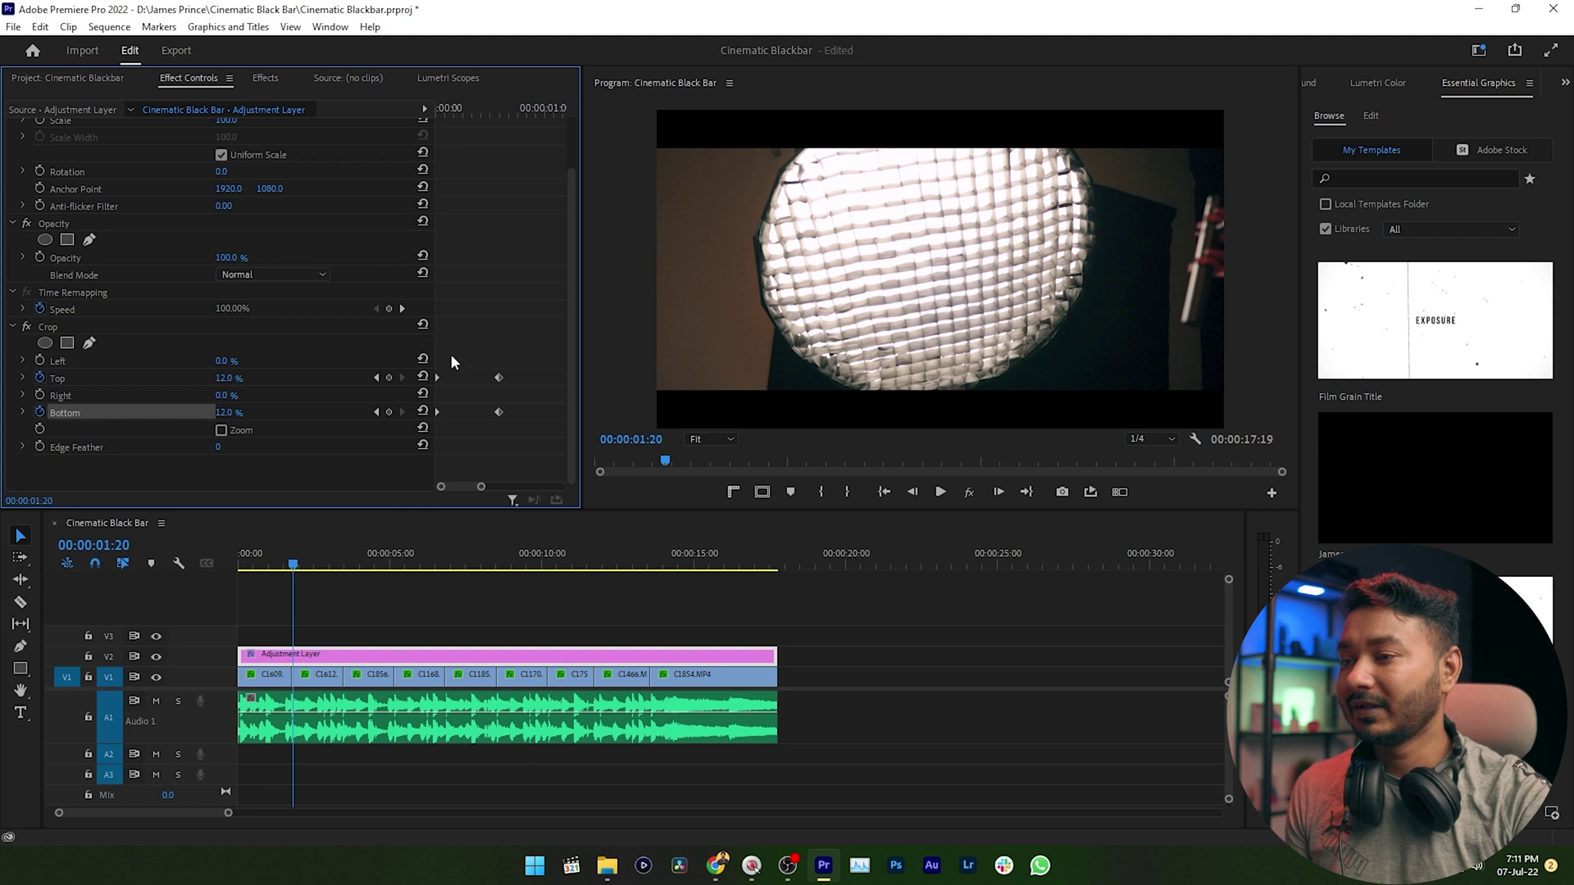
right_click(438, 379)
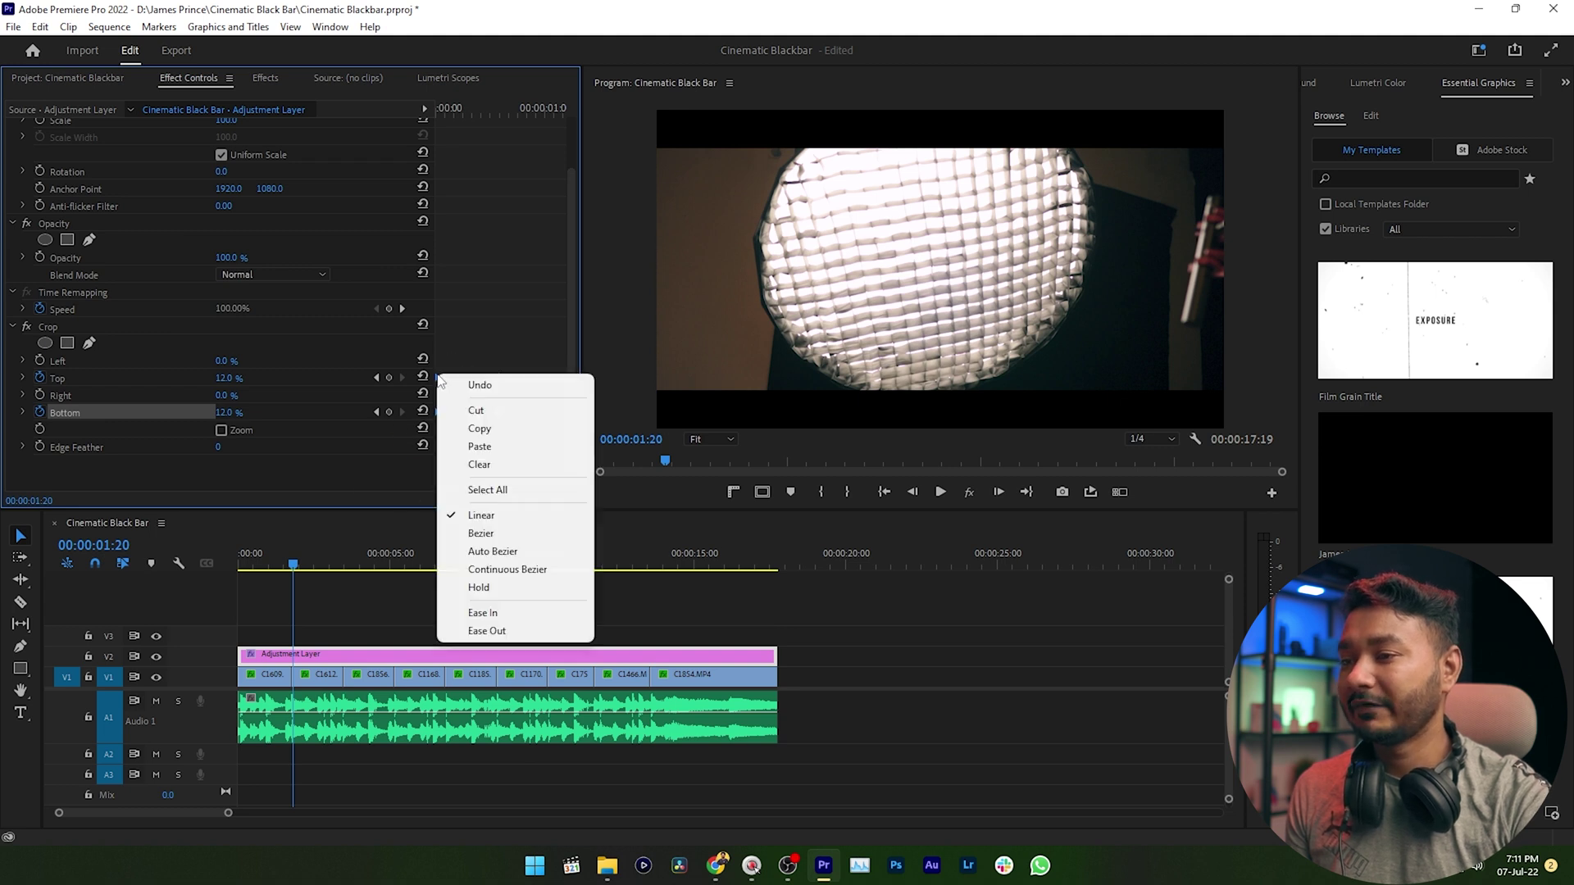
left_click(515, 631)
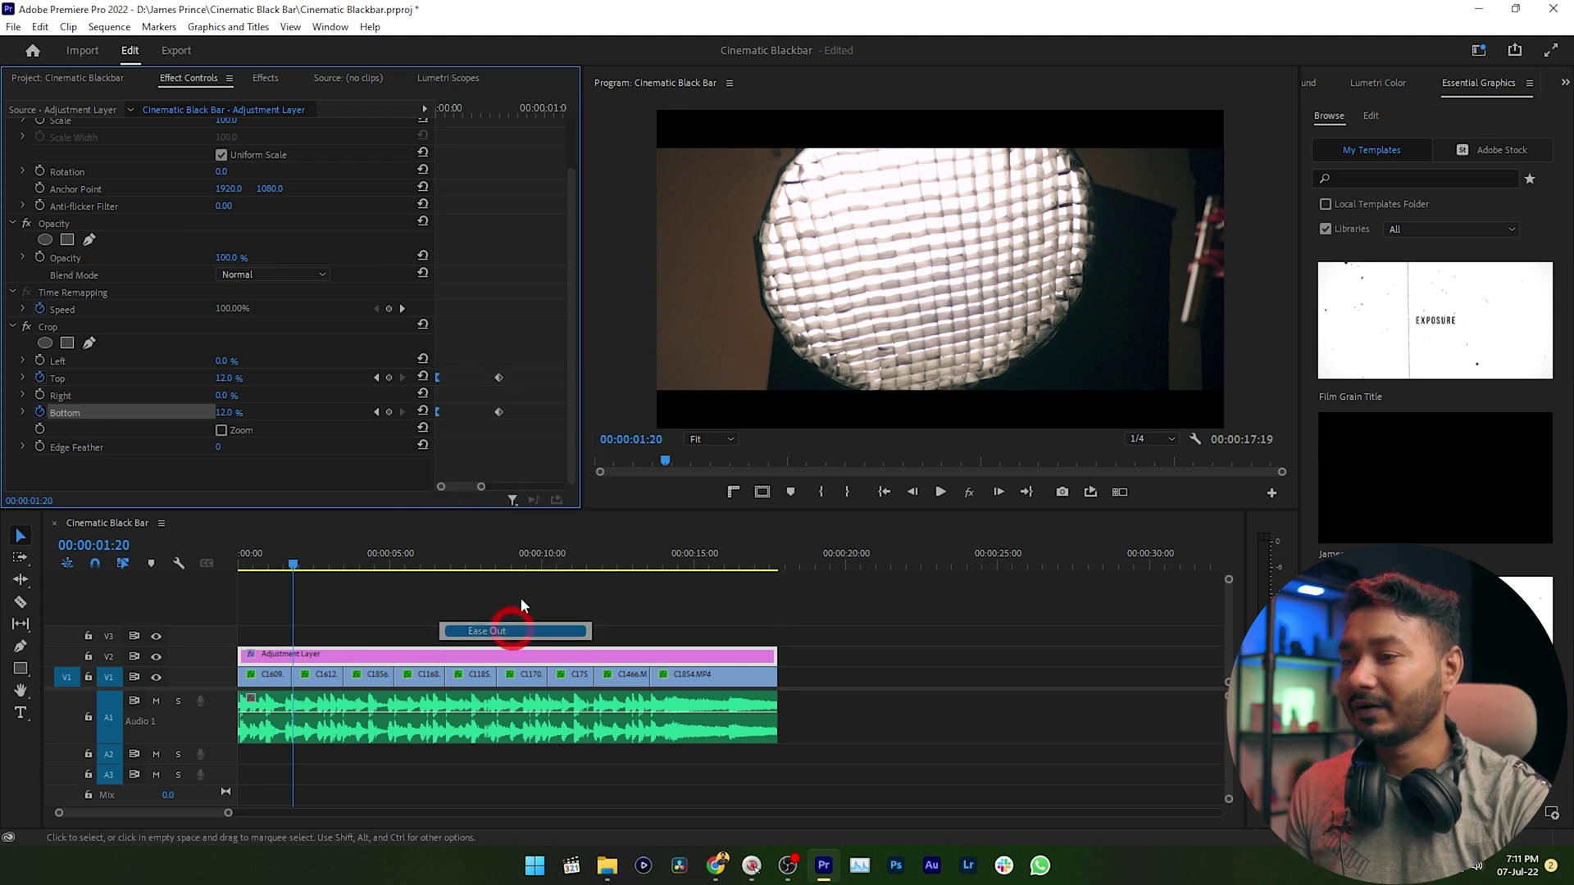
right_click(499, 379)
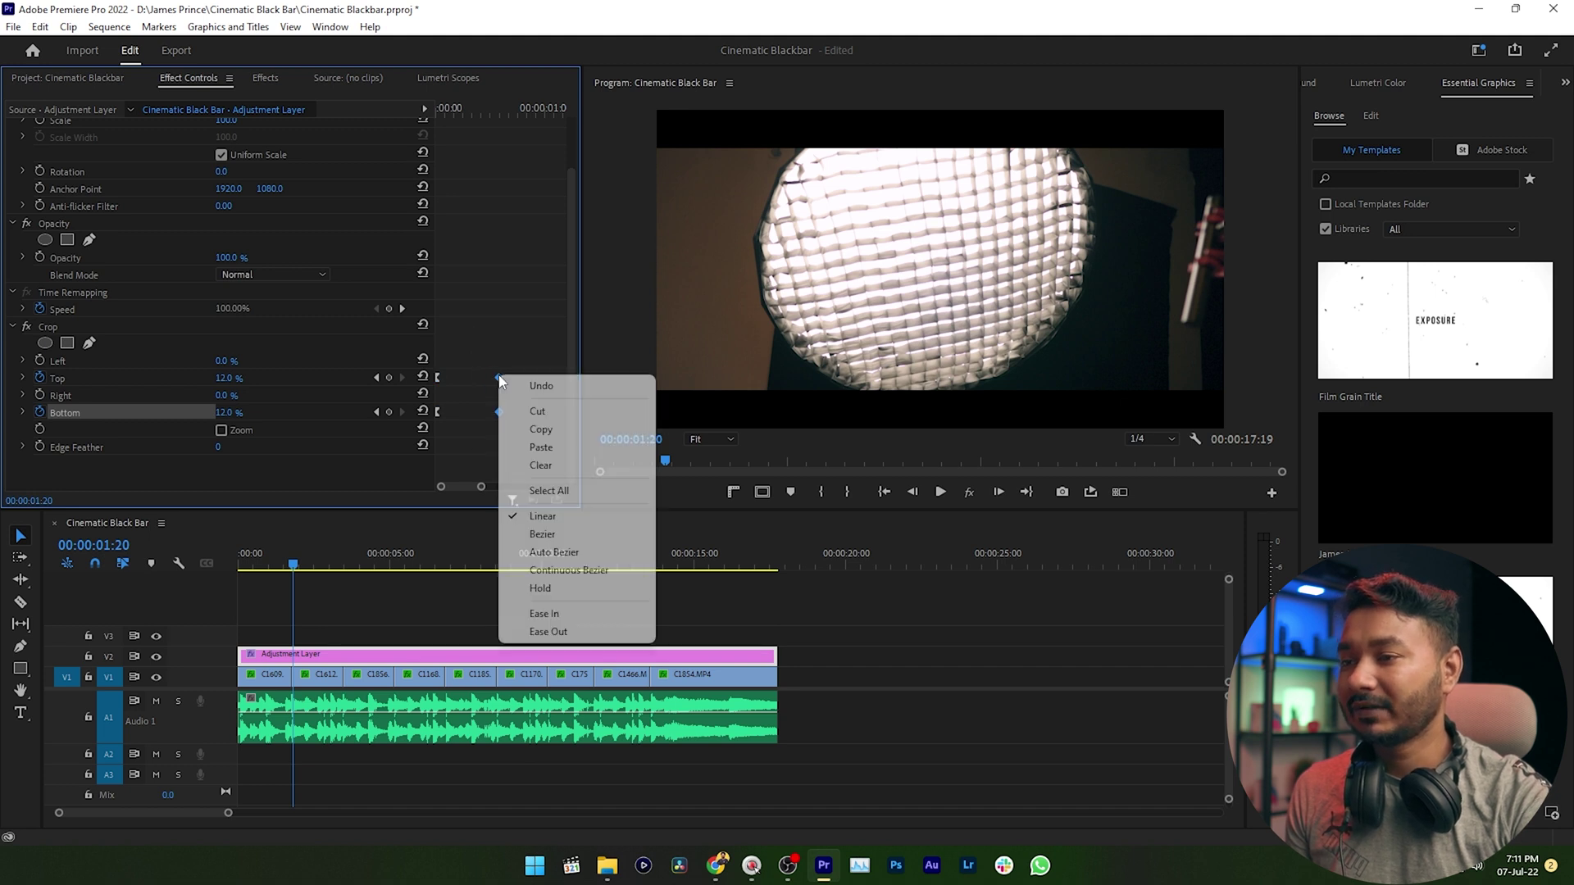
left_click(561, 615)
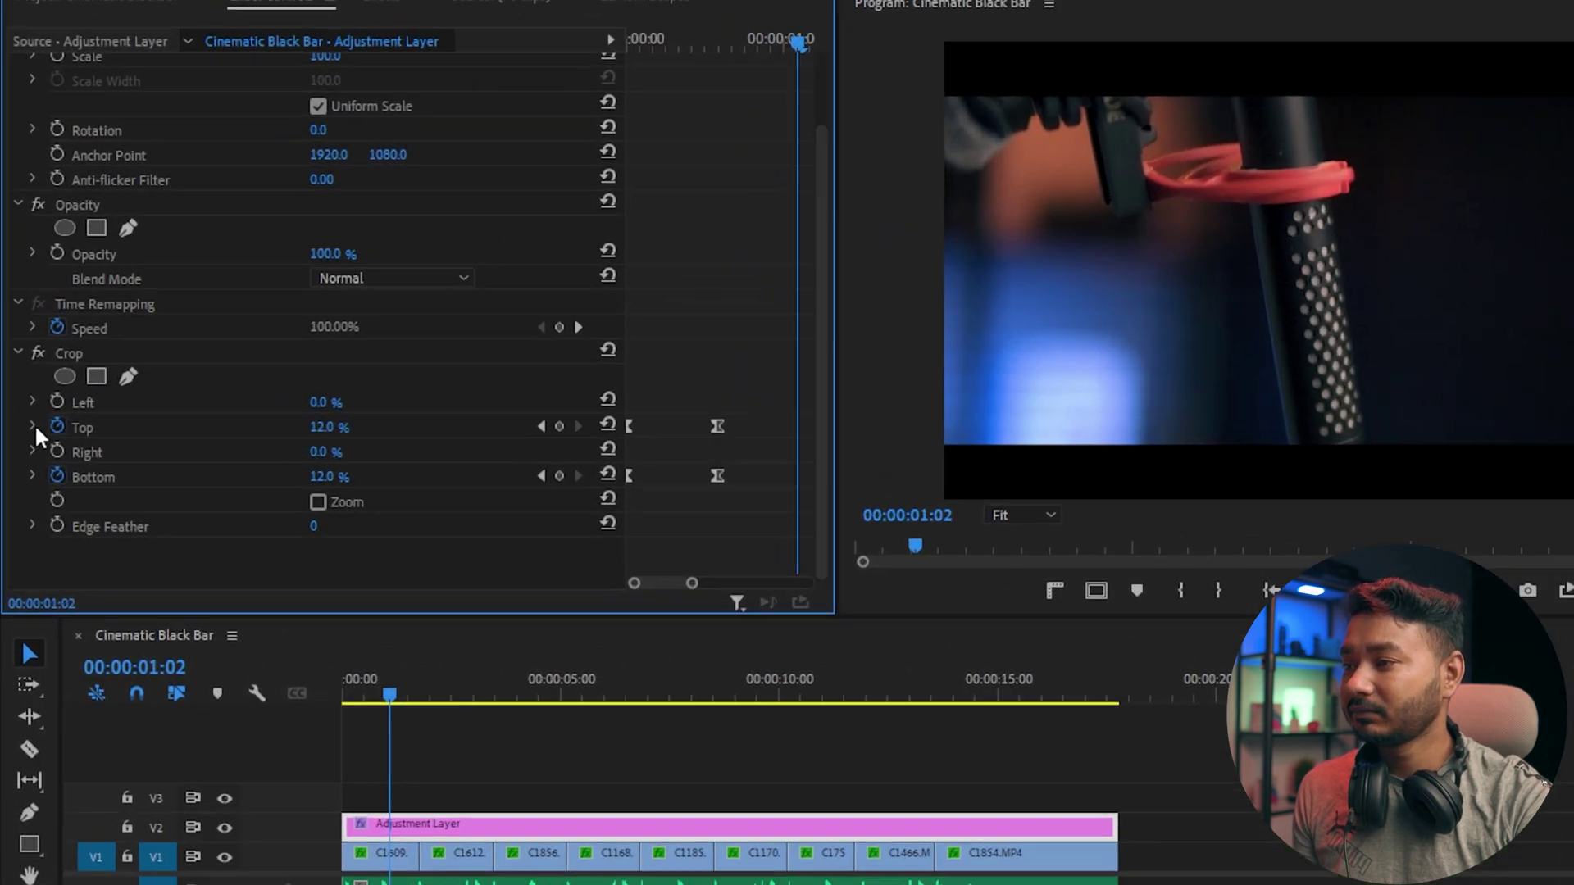
Expand the Crop Top and Bottom graphs and drag the eased keyframes' Bezier handles to steepen their velocity curves.
left_click(22, 378)
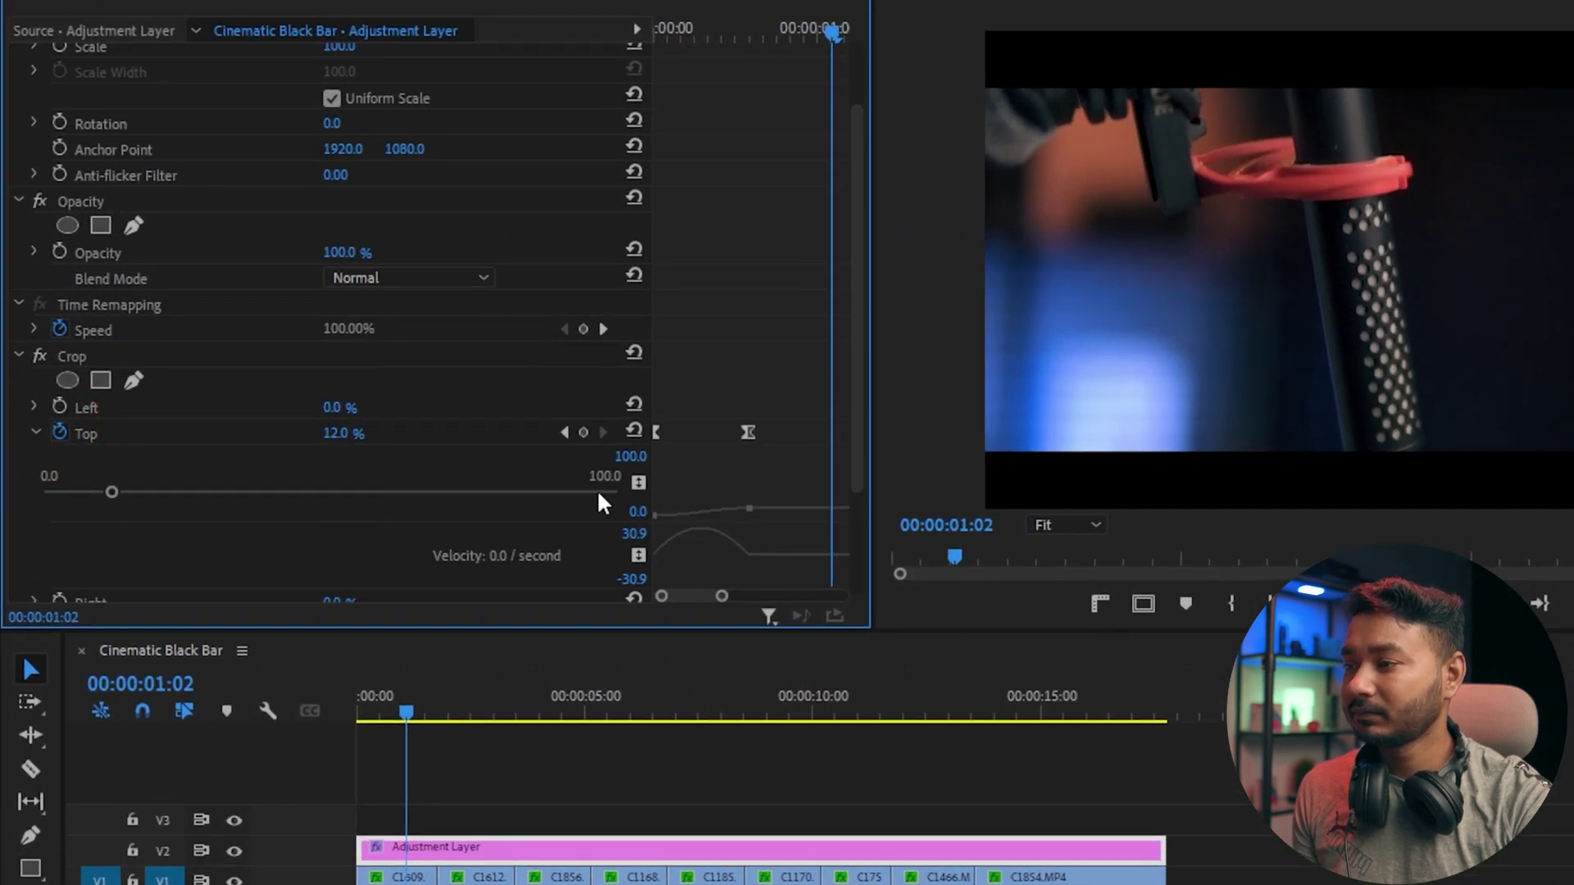
left_click(748, 432)
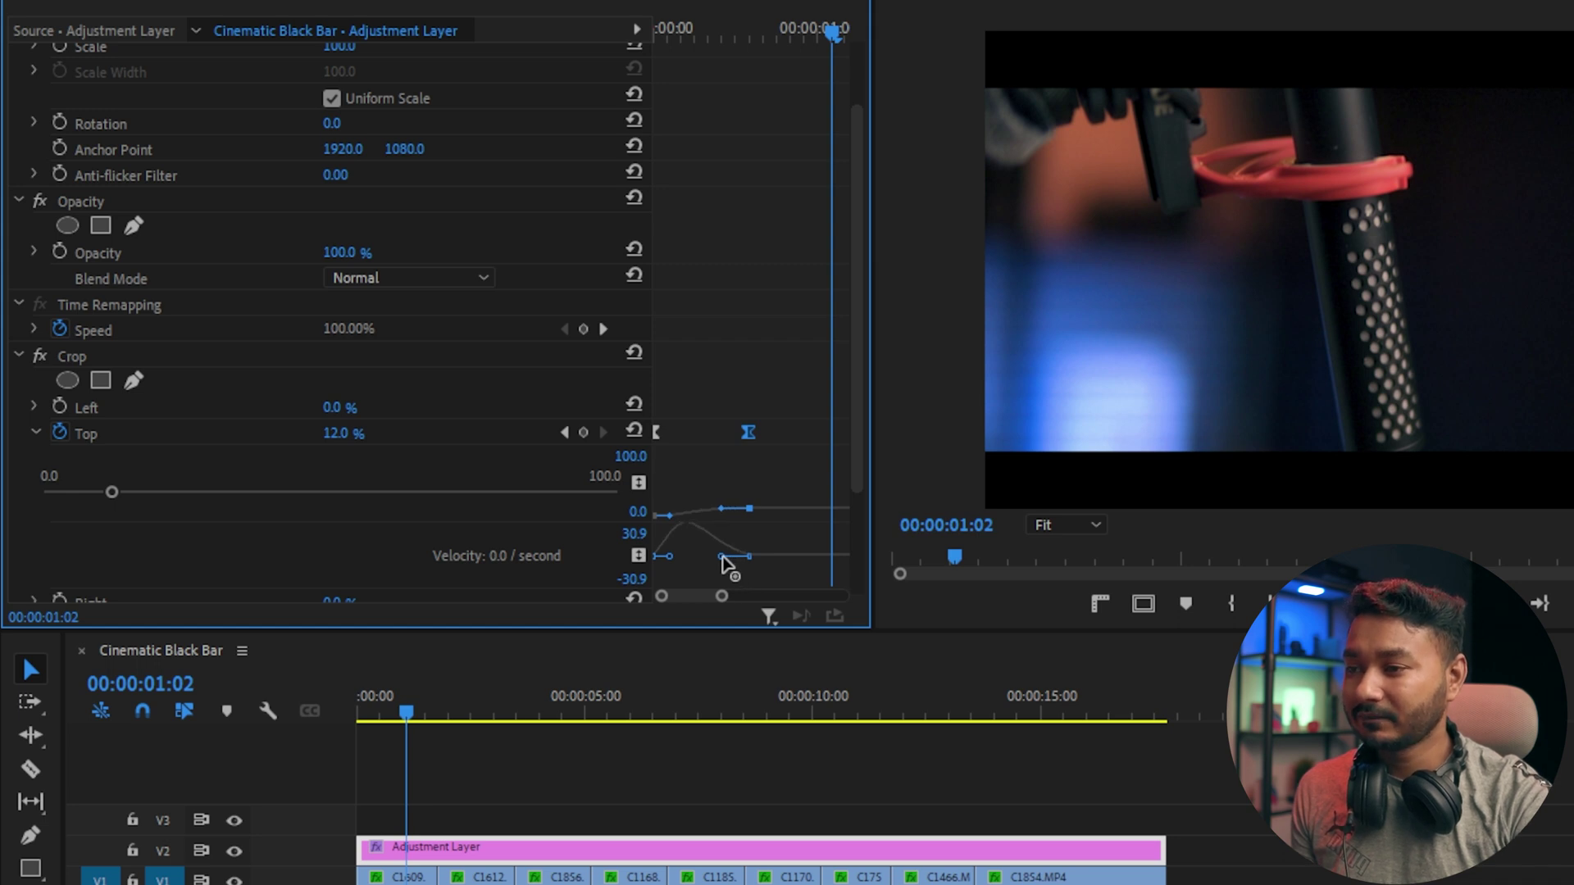
scroll(790, 522, "down", 3)
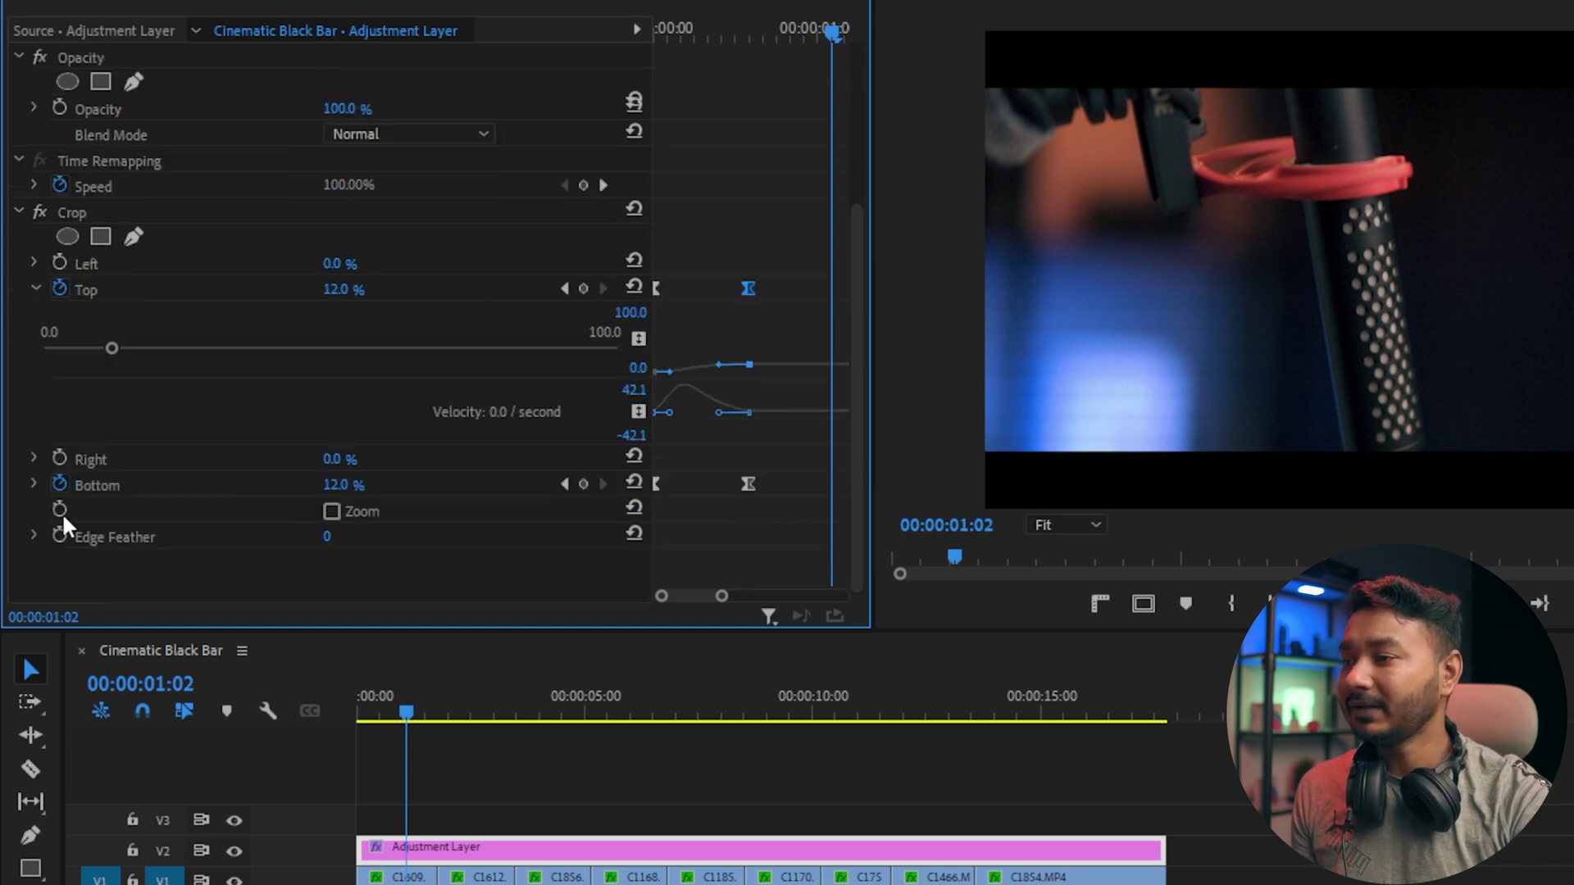
left_click(34, 483)
scroll(767, 492, "down", 2)
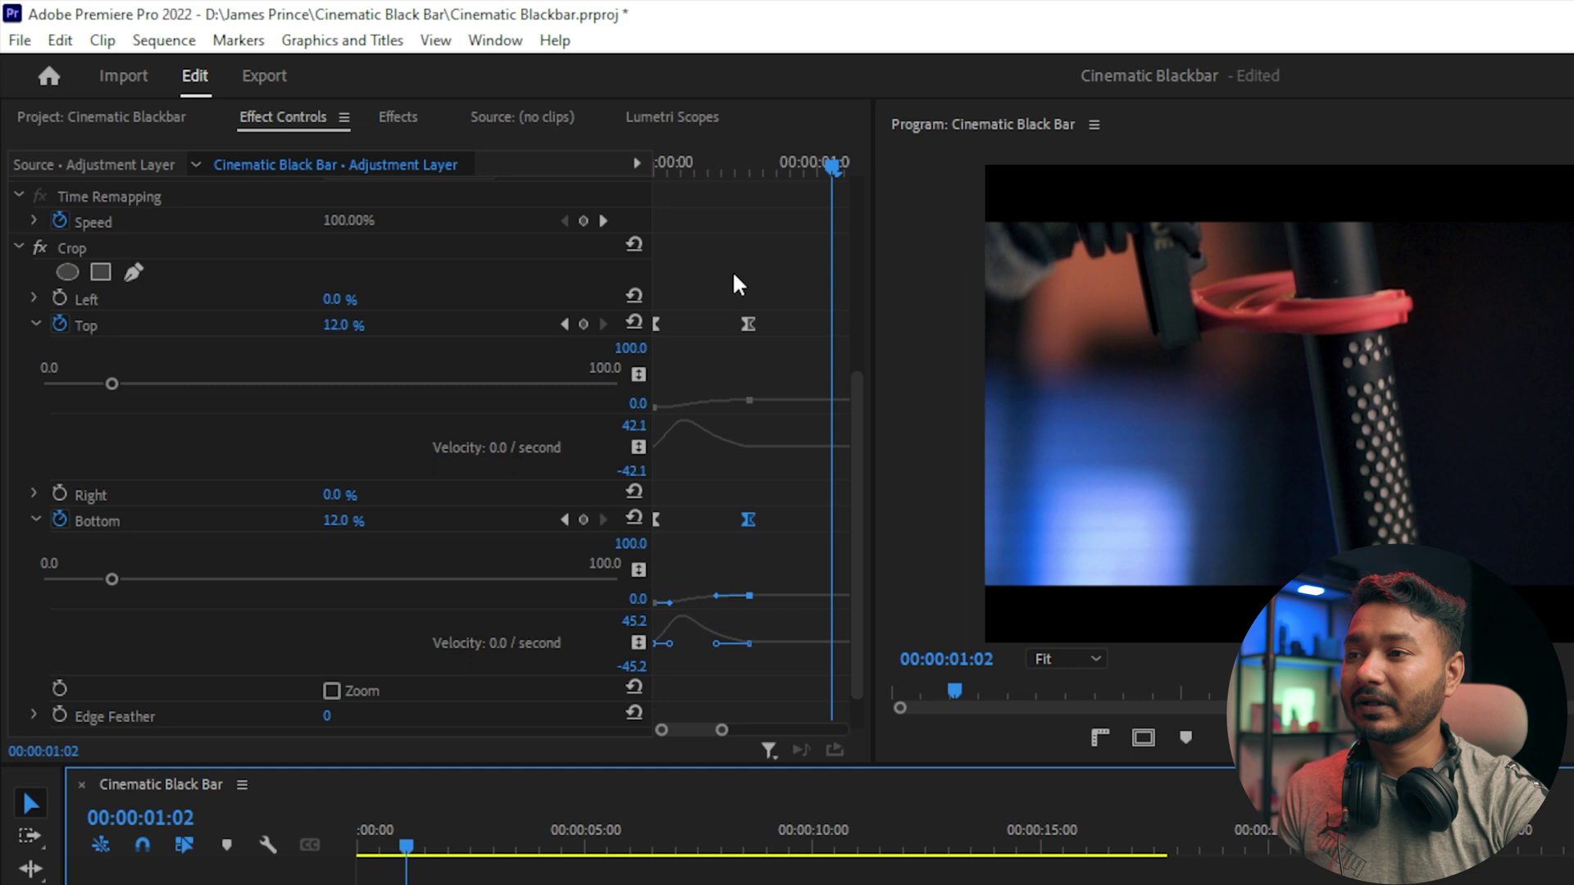
left_click_drag(723, 176, 770, 449)
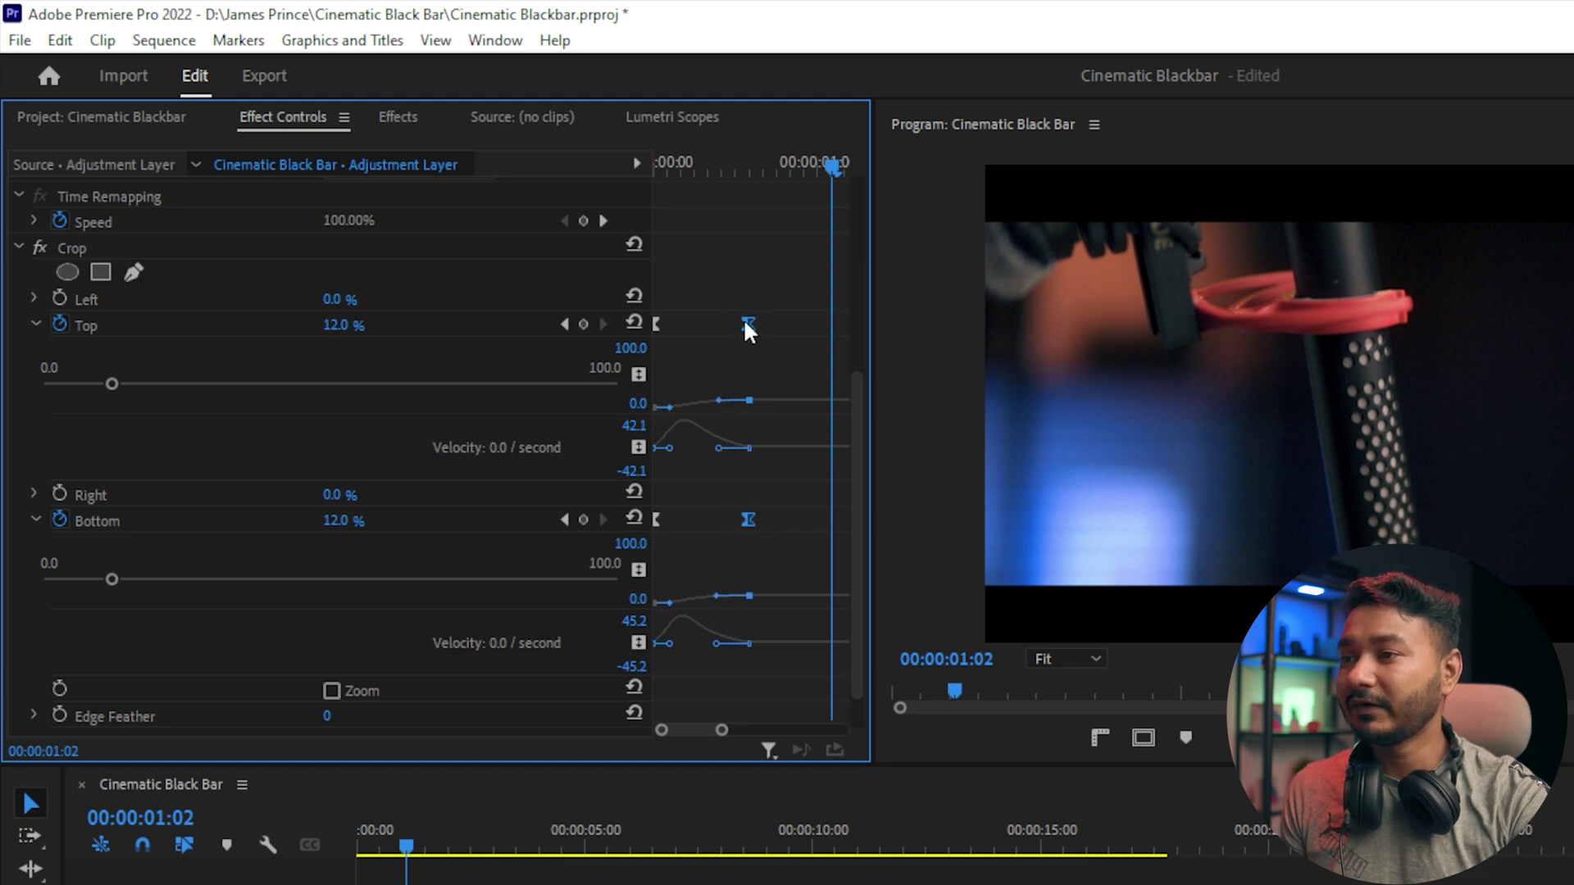
left_click_drag(745, 323, 783, 324)
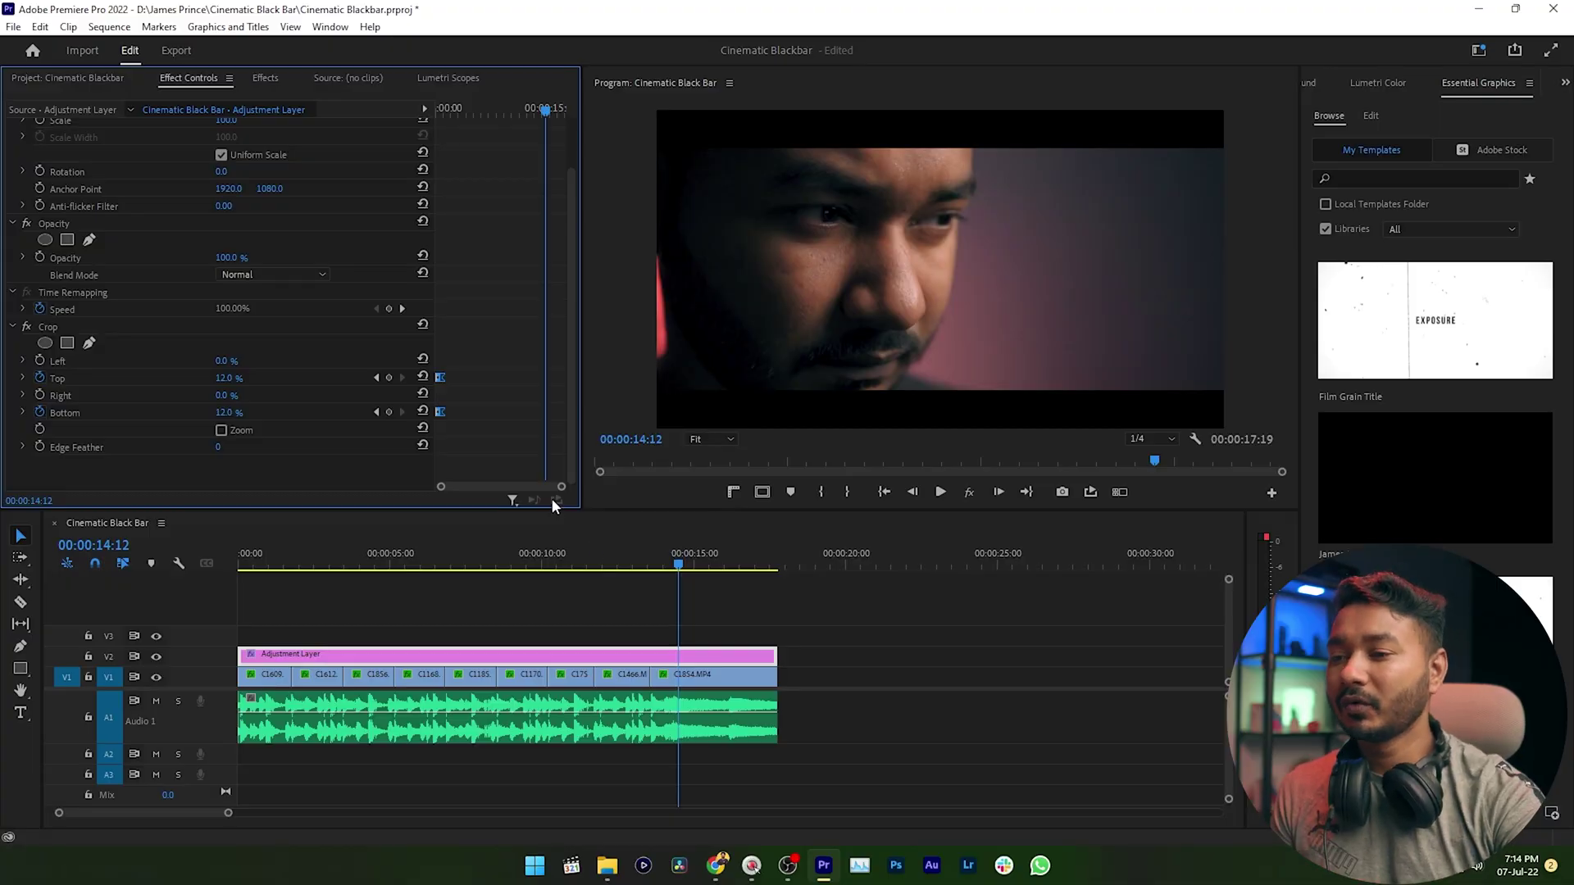
At 00:00:14:02, add hold keyframes for Crop Top and Crop Bottom.
left_click(676, 562)
left_click_drag(677, 562, 669, 561)
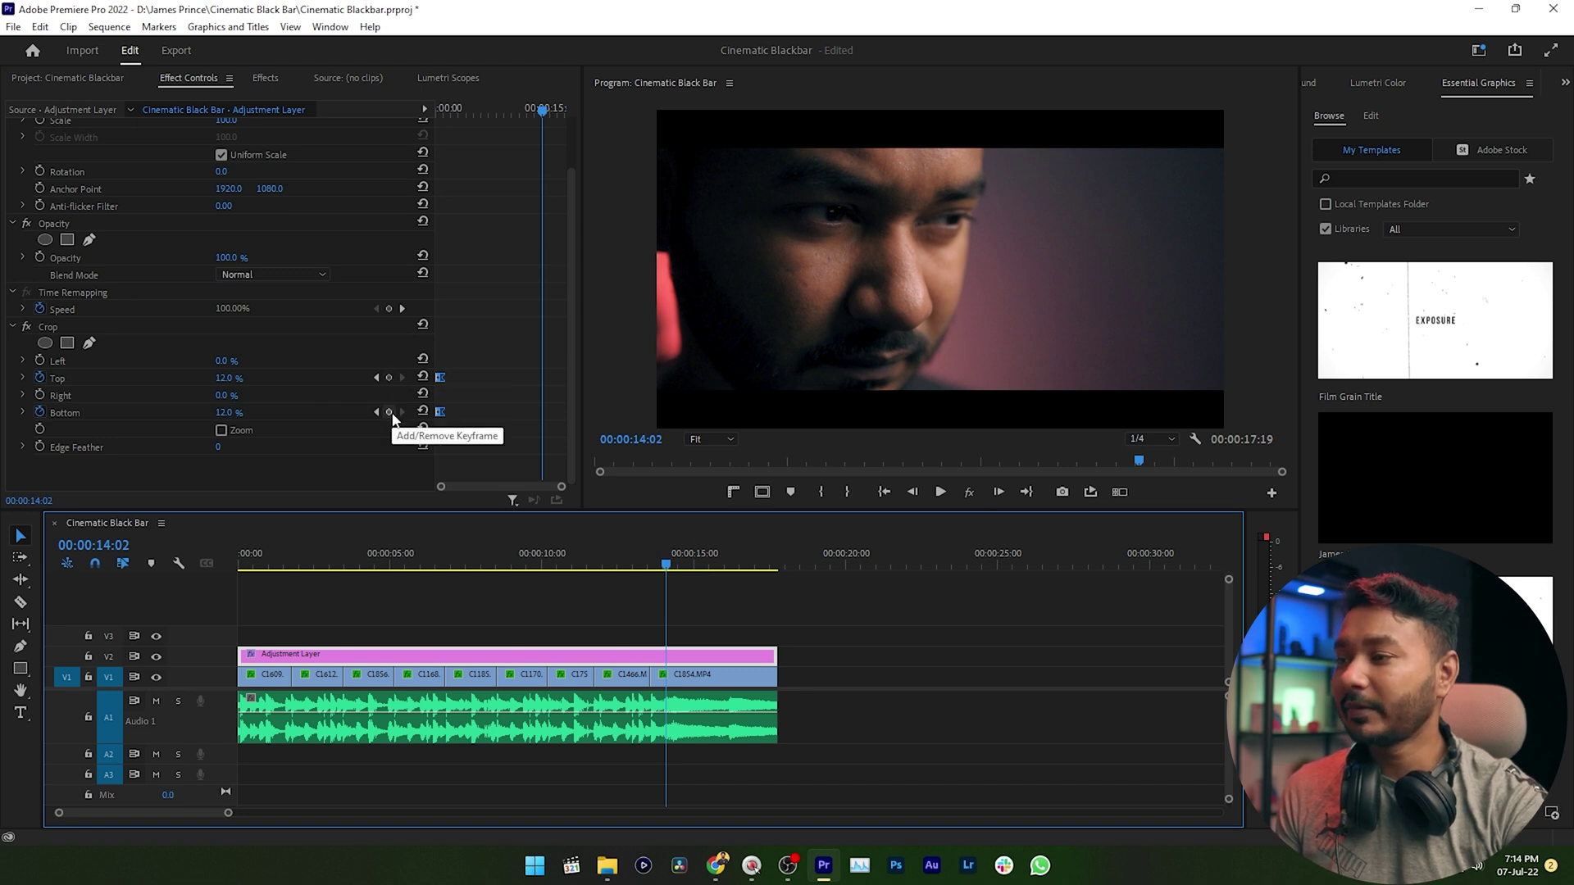
left_click(390, 379)
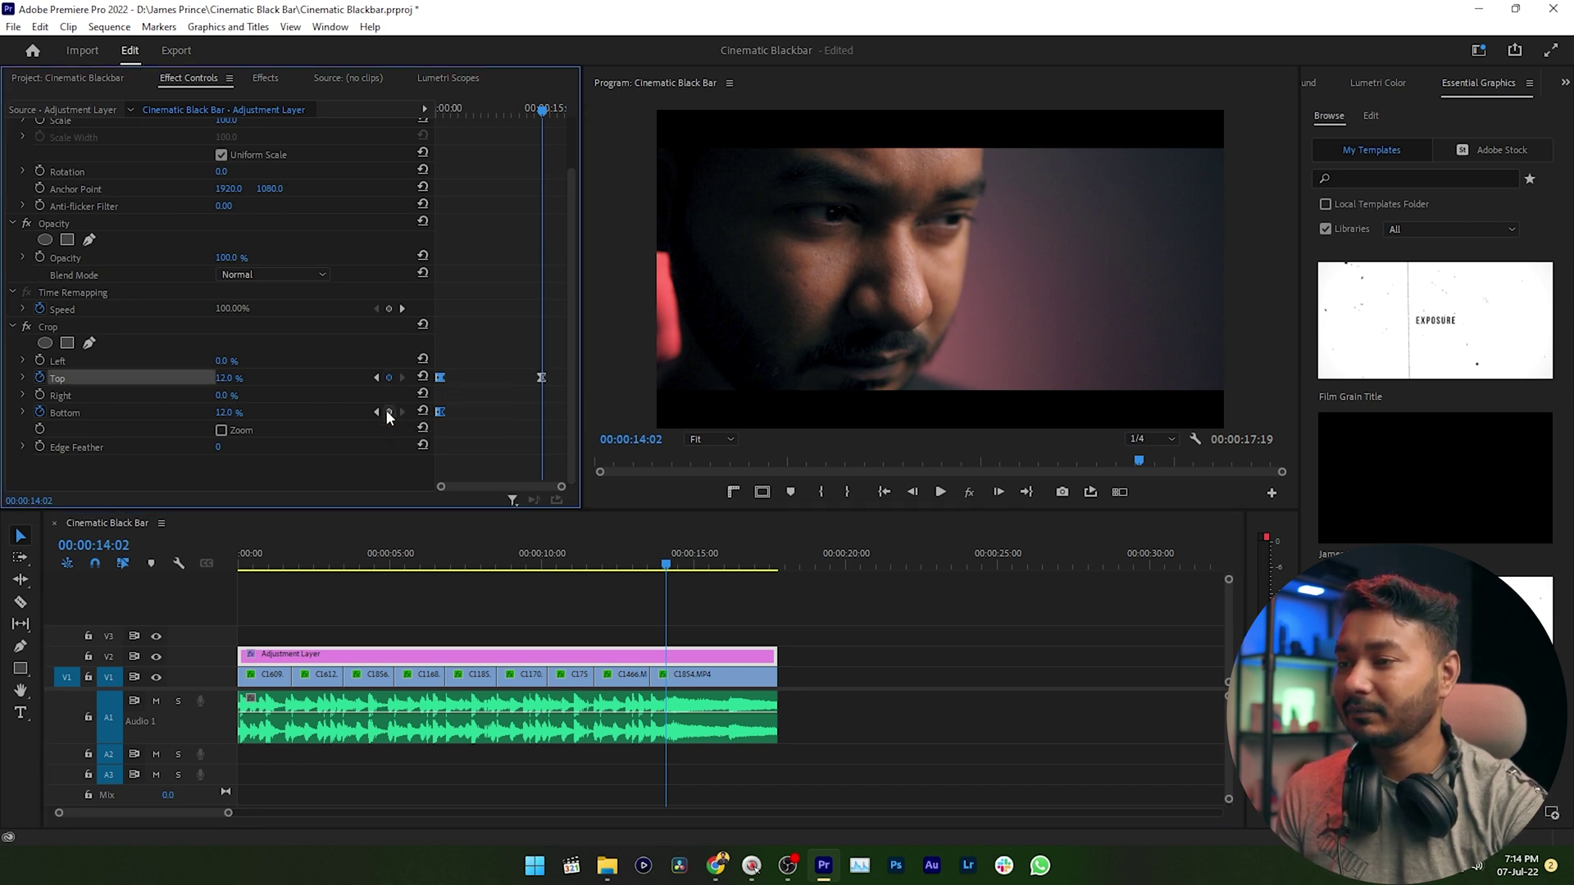
left_click(388, 412)
At 00:00:15:15, reset Crop Top and Bottom to 0%, ease them in, and push them to the clip end.
left_click_drag(543, 110, 555, 109)
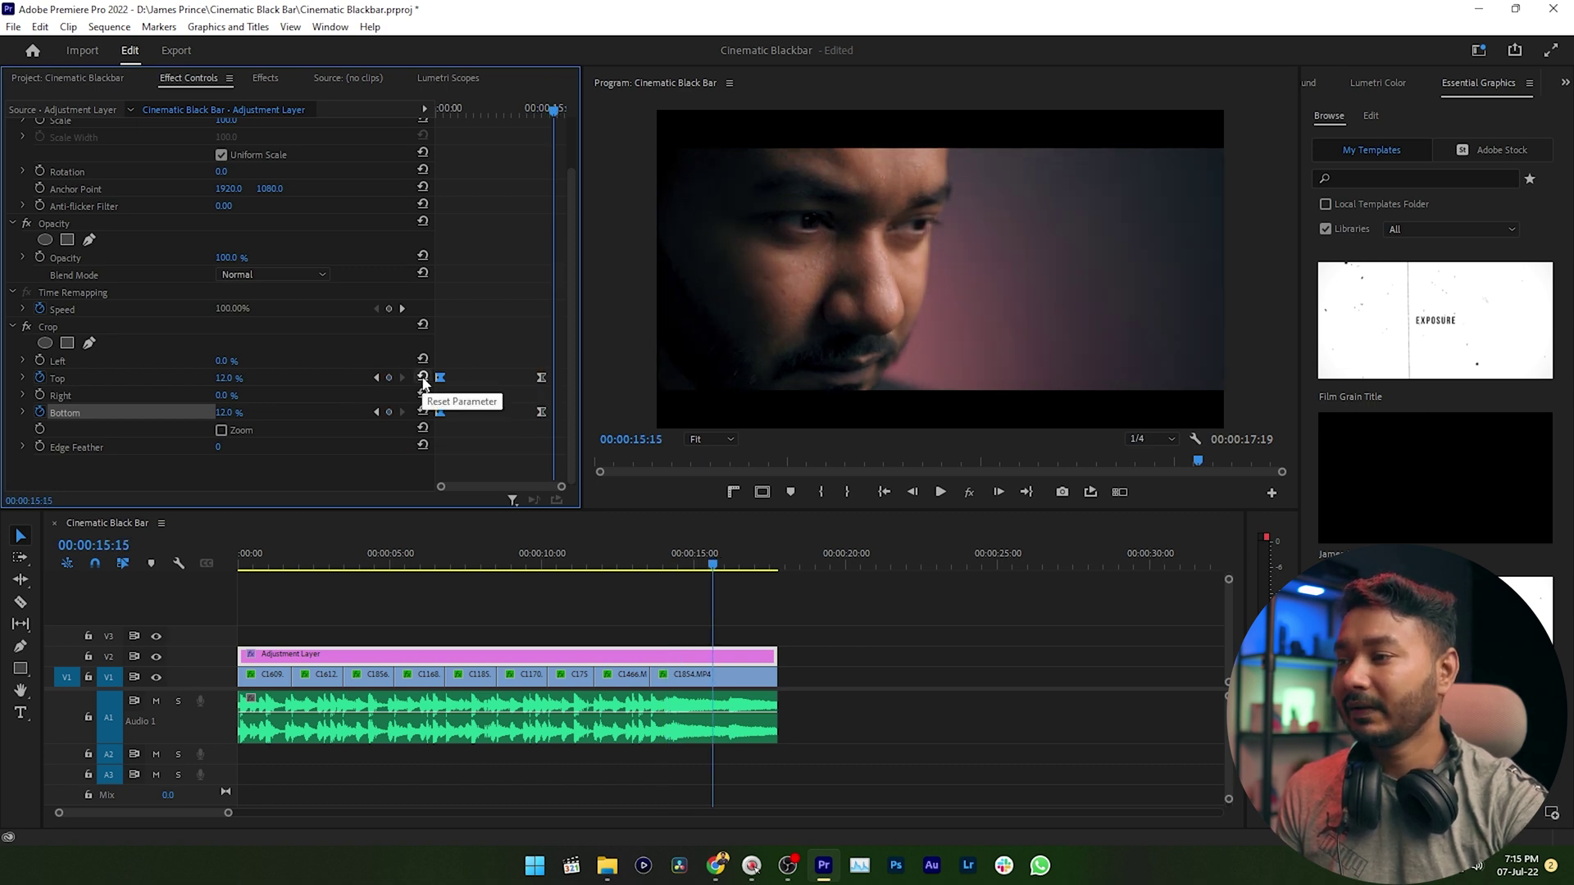
left_click(423, 378)
left_click(423, 412)
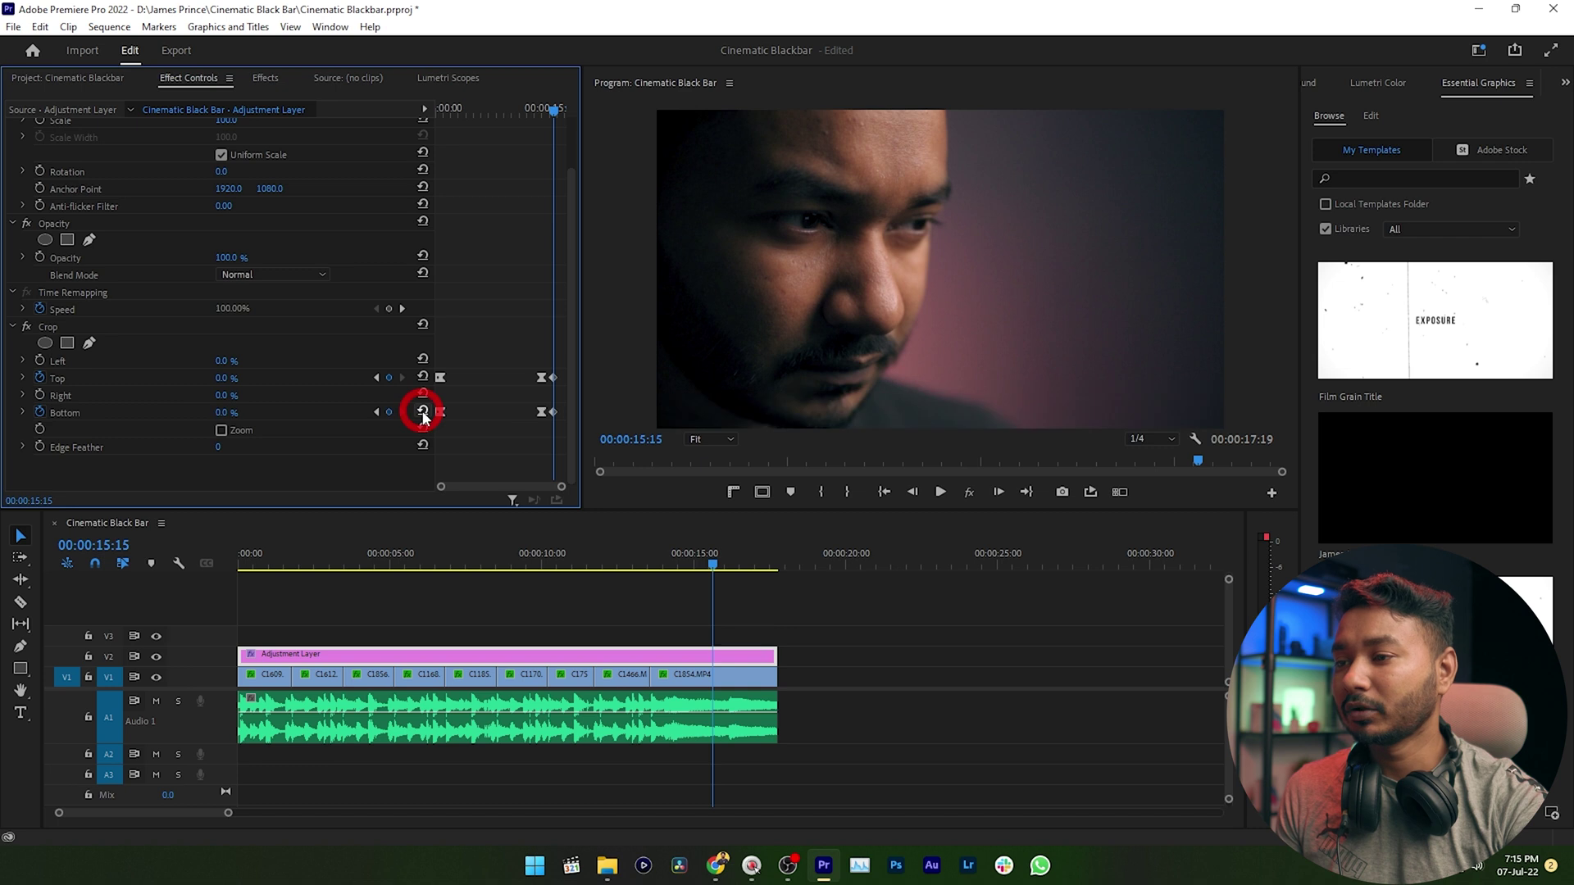
left_click_drag(553, 355, 562, 423)
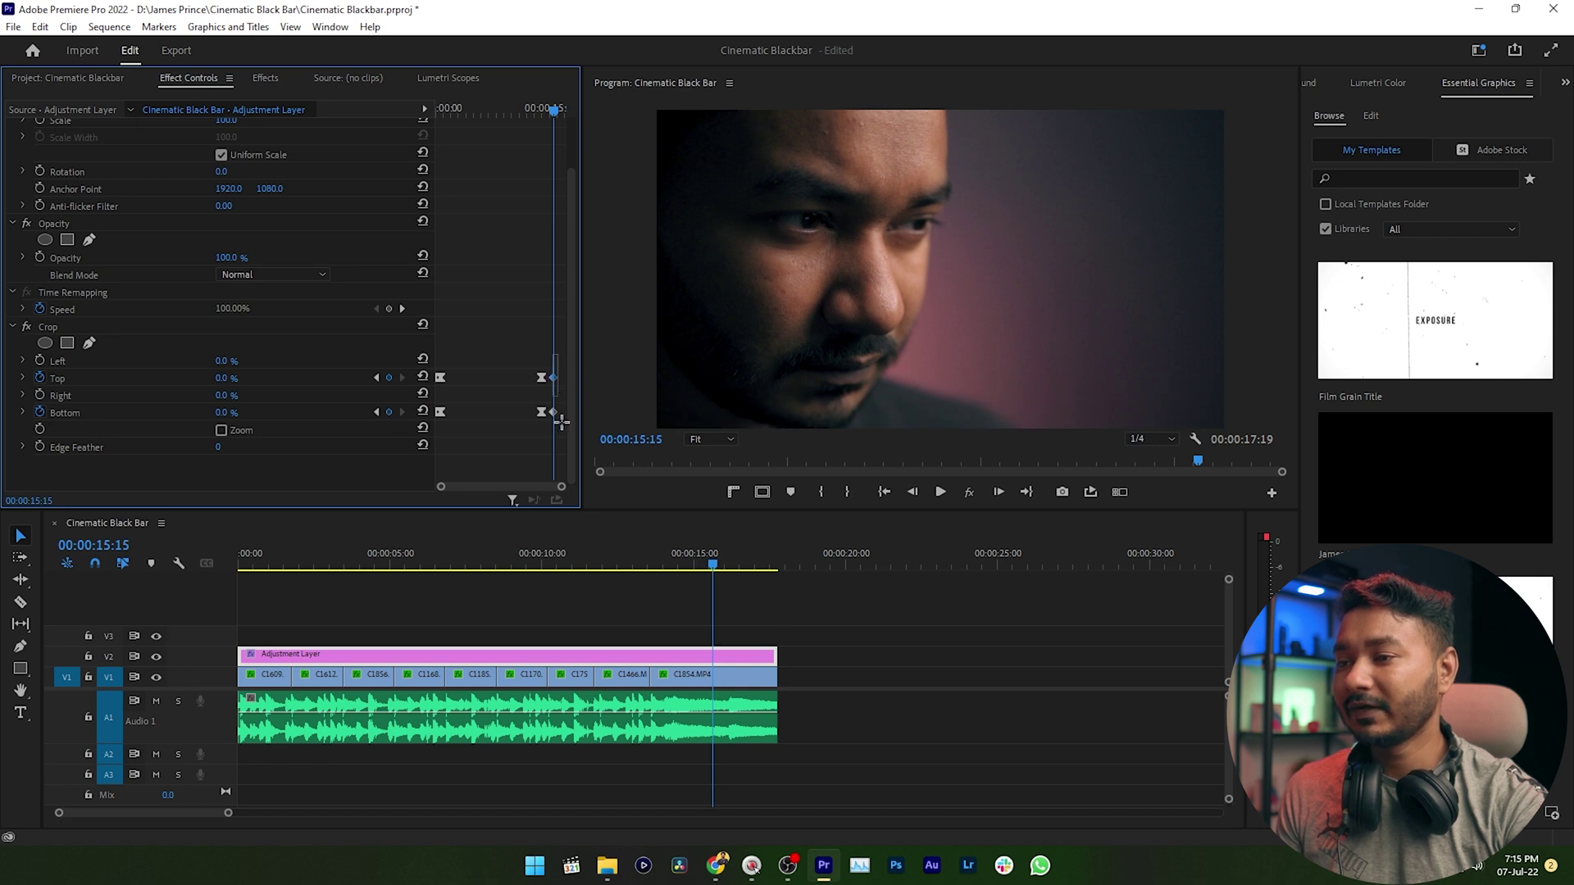
right_click(553, 414)
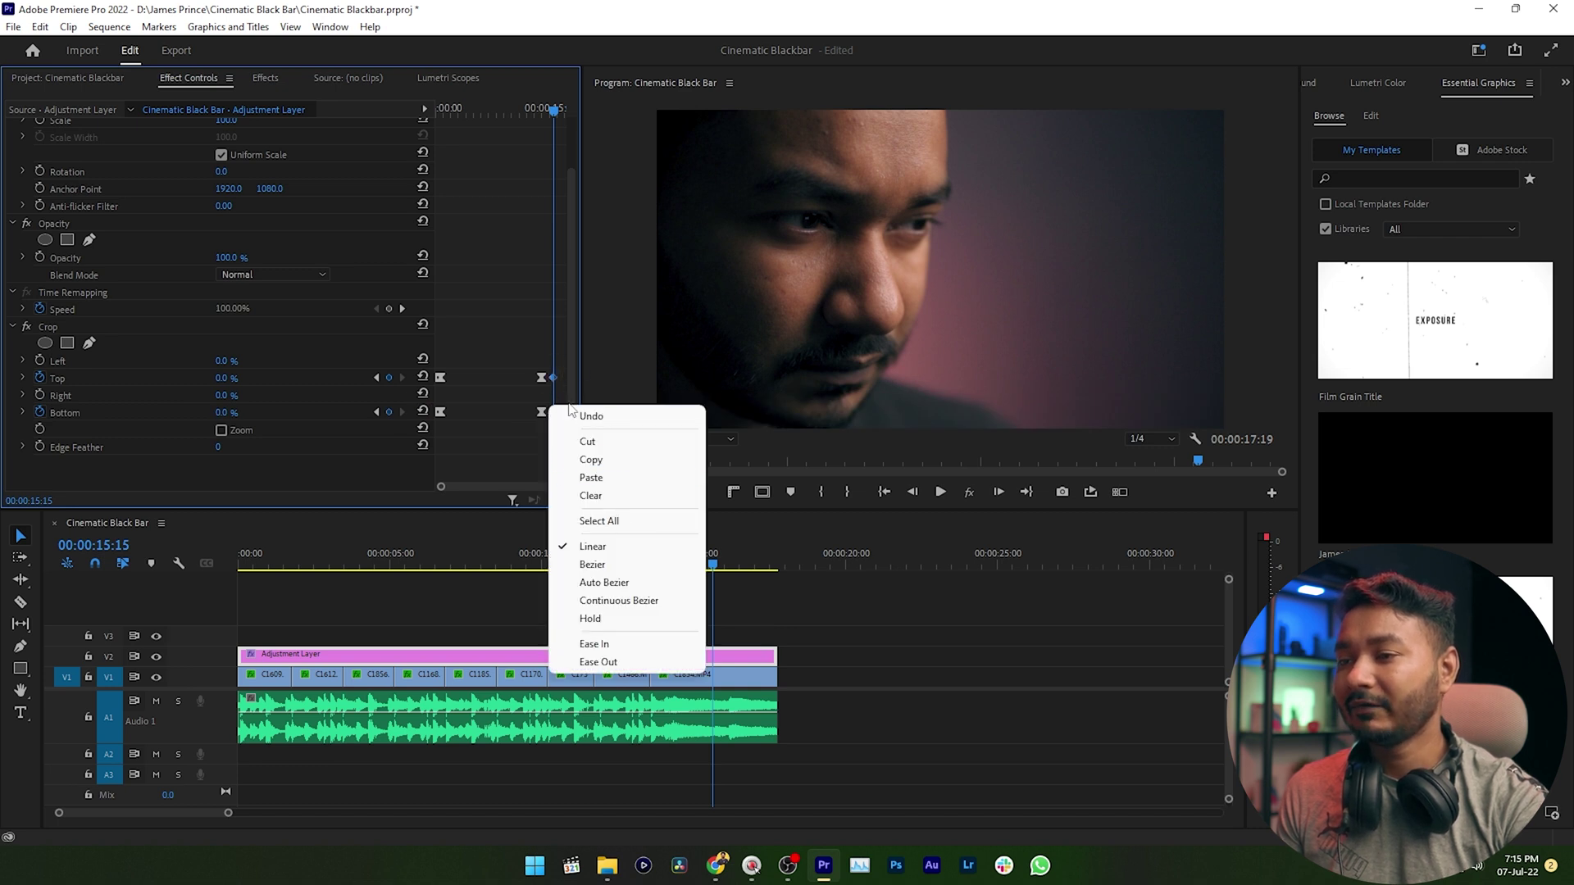
left_click(637, 644)
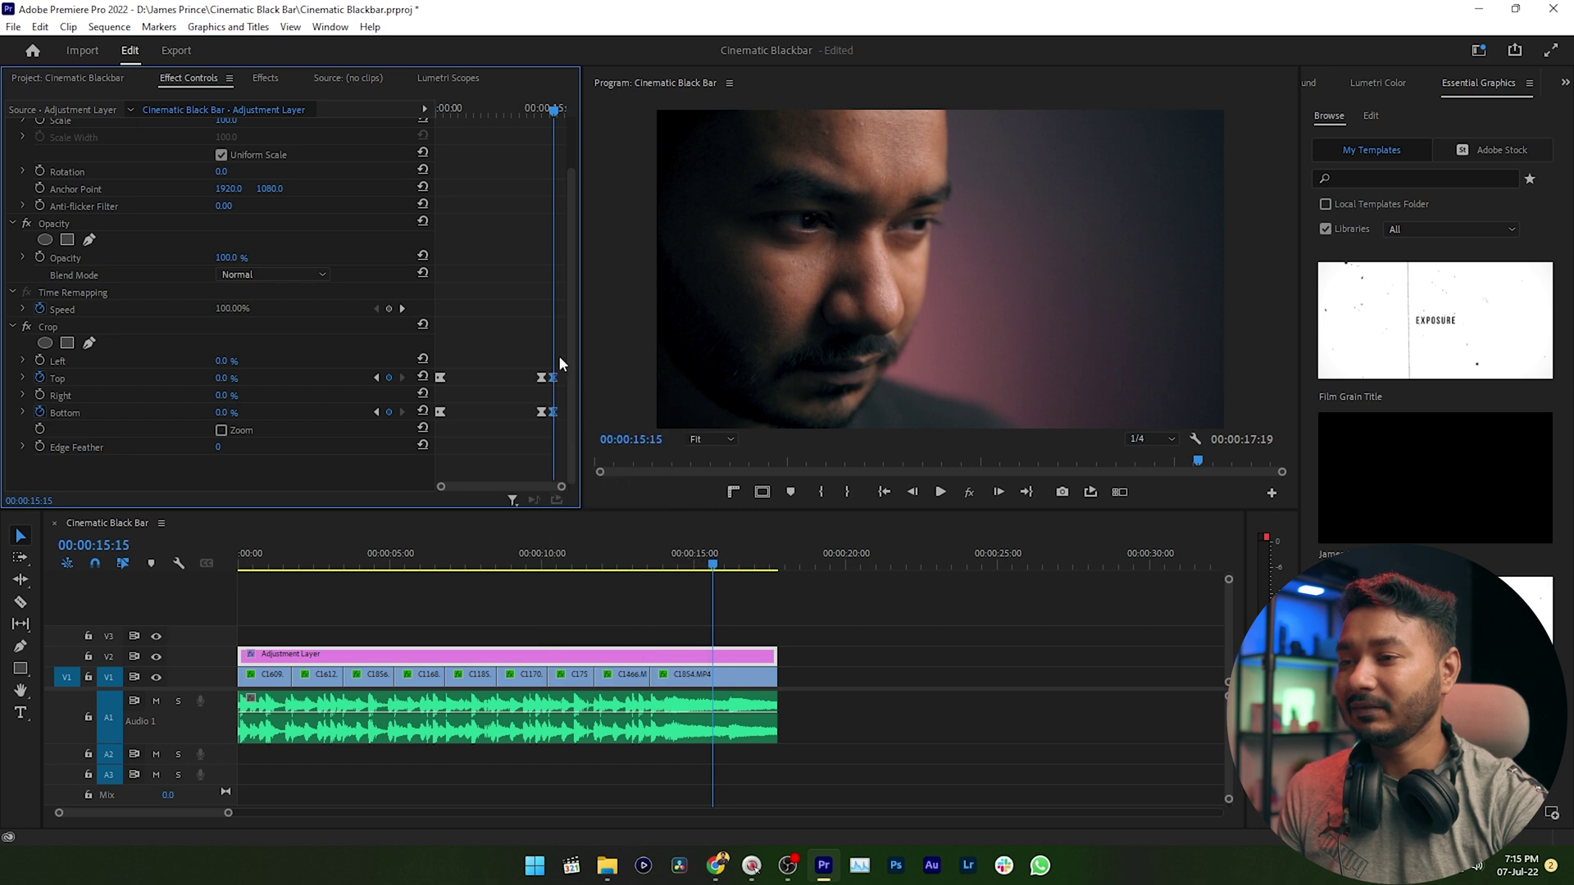
left_click_drag(557, 379, 602, 379)
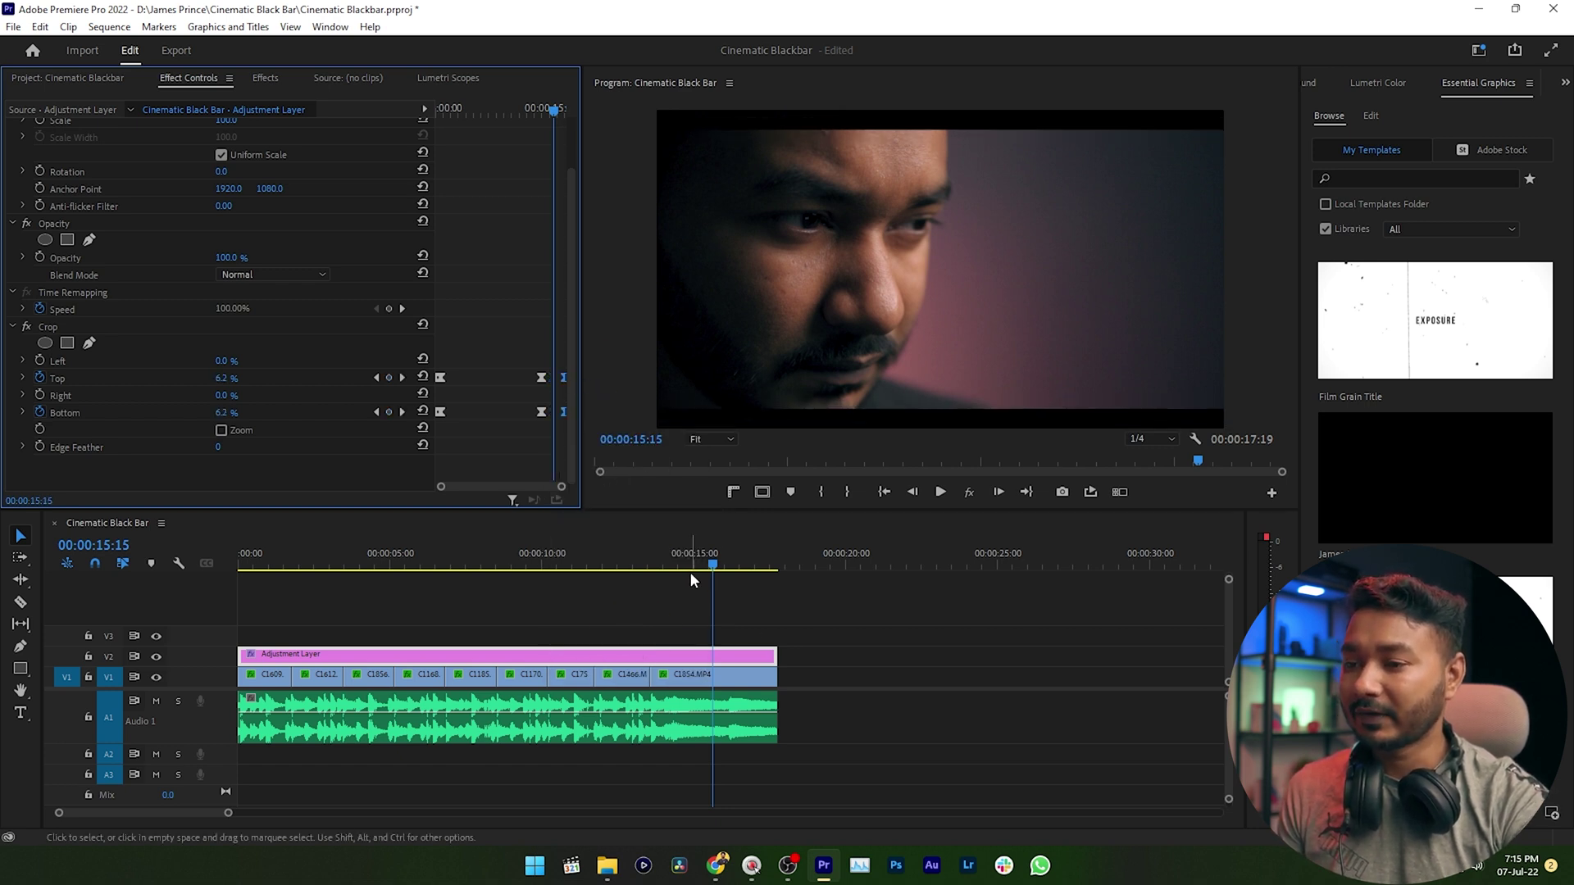
Play back the ending from about 14:06 to preview the bars easing out.
left_click_drag(690, 563, 672, 563)
key("space")
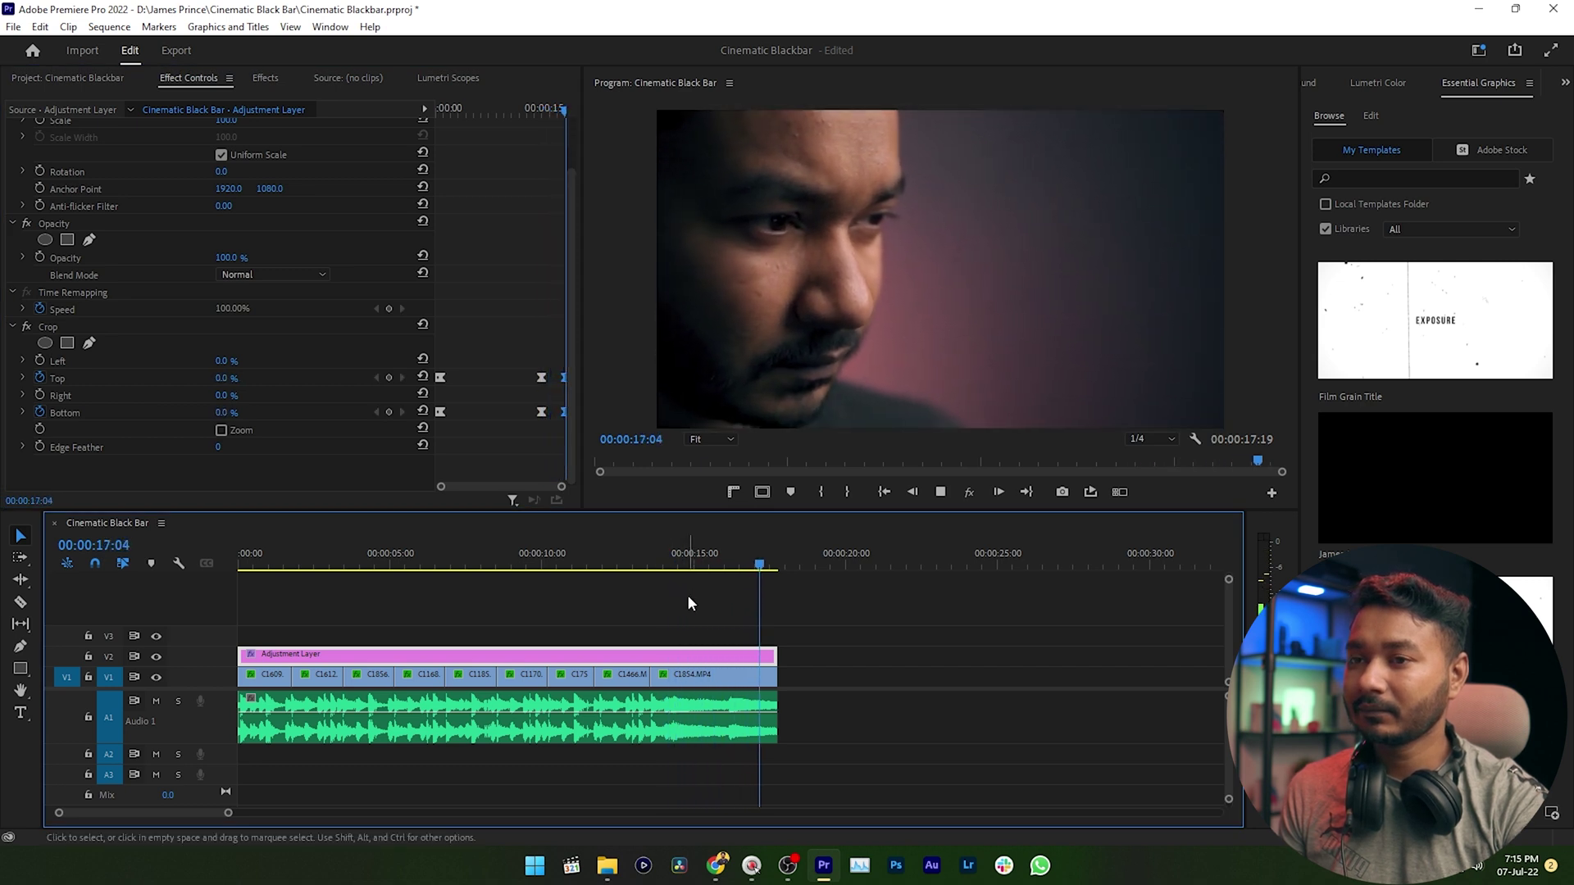
left_click(694, 563)
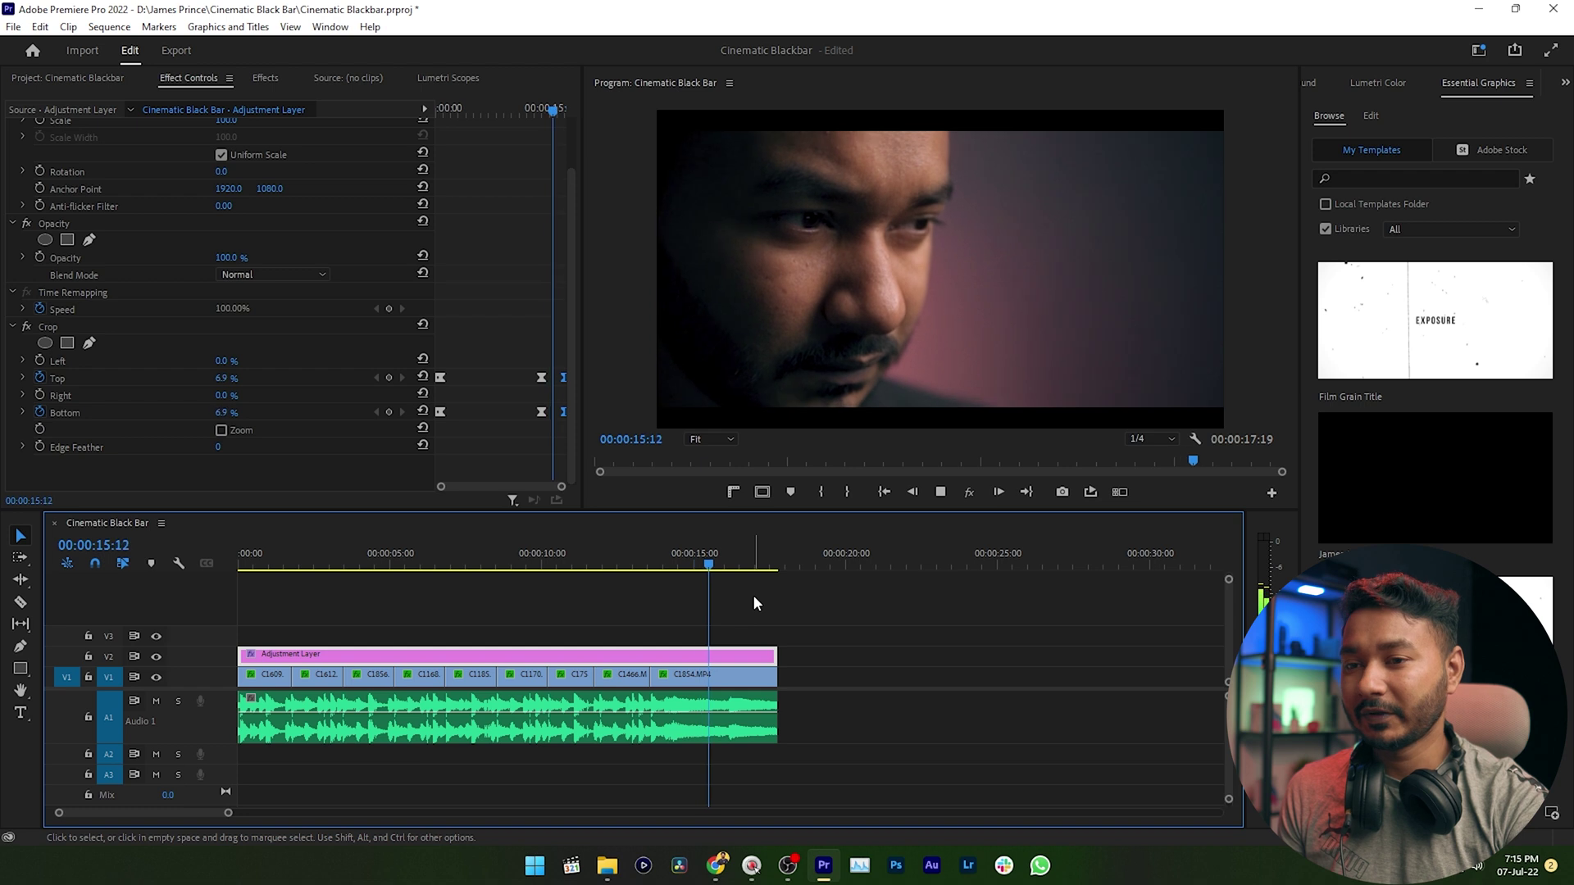